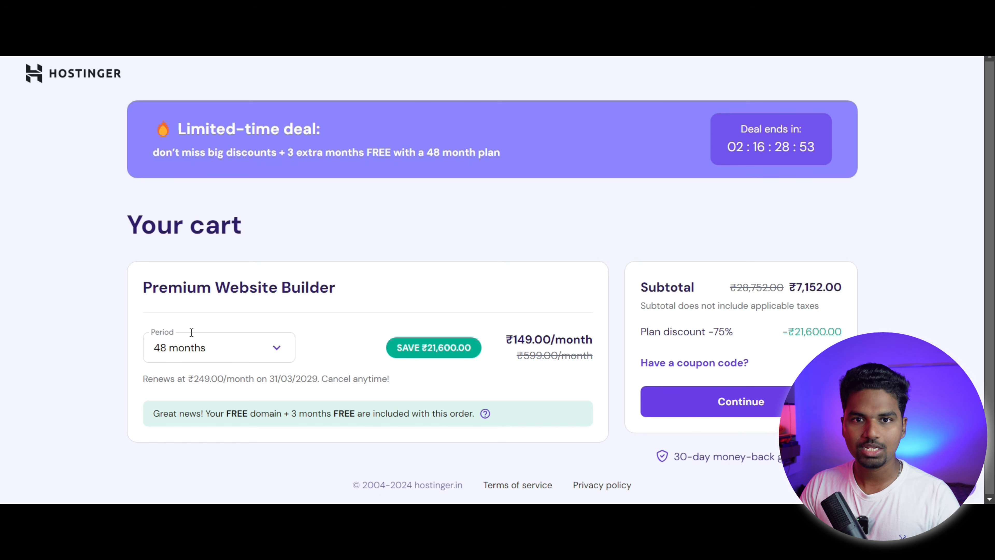
# Step: Set the billing period of the Premium Website Builder plan to 12 months and check the subtotal
pyautogui.moveTo(179, 340)
pyautogui.mouseDown()
pyautogui.moveTo(166, 331)
pyautogui.moveTo(178, 324)
pyautogui.mouseUp()
pyautogui.click(194, 314)
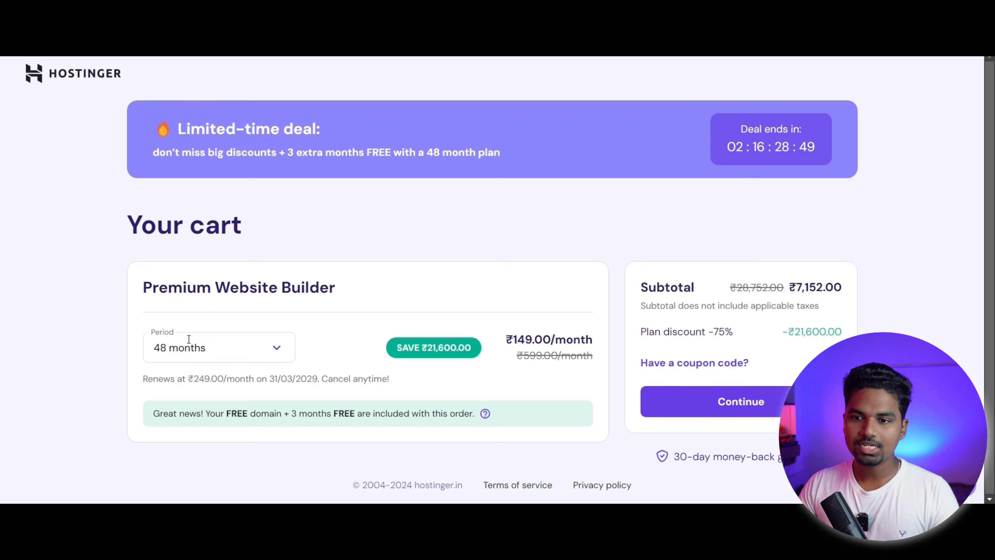
pyautogui.click(187, 347)
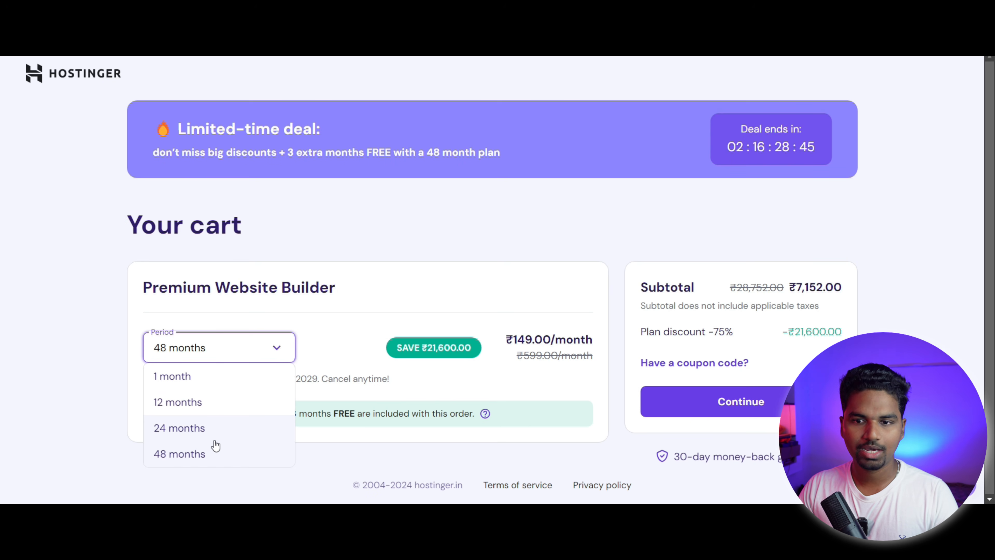
pyautogui.click(222, 411)
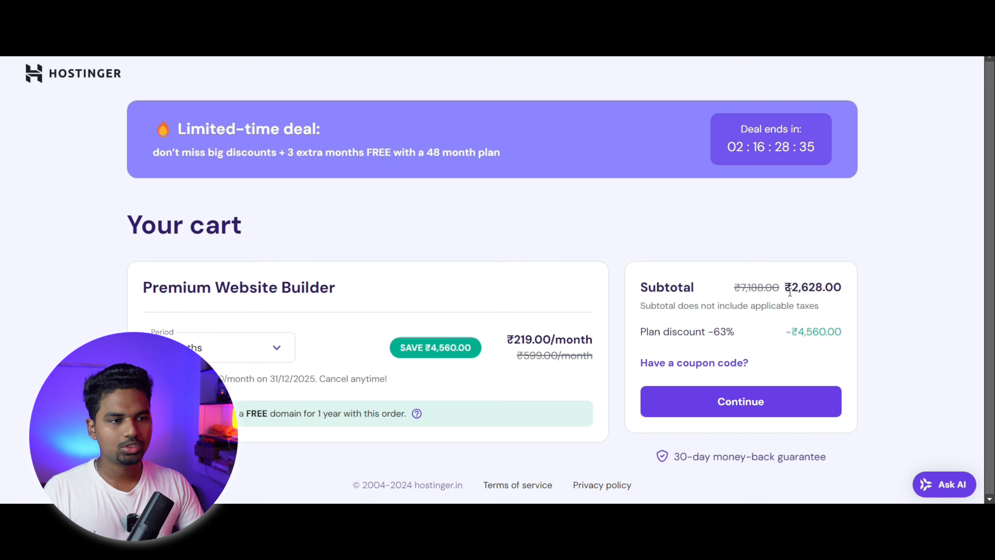
pyautogui.moveTo(790, 292); pyautogui.dragTo(826, 291)
pyautogui.click(910, 306)
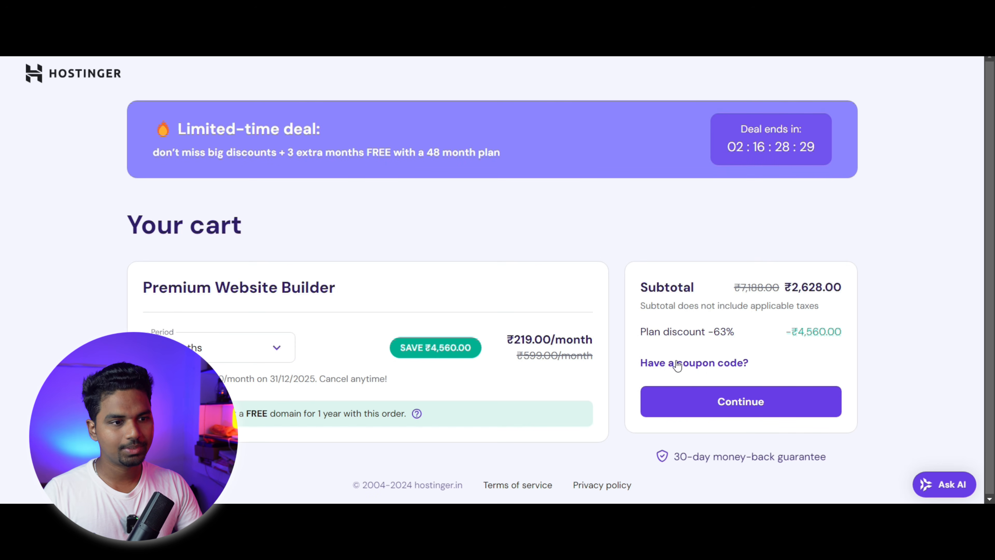
# Step: Apply the coupon code HARIZONE to the cart and continue with the order
pyautogui.click(705, 366)
pyautogui.click(711, 399)
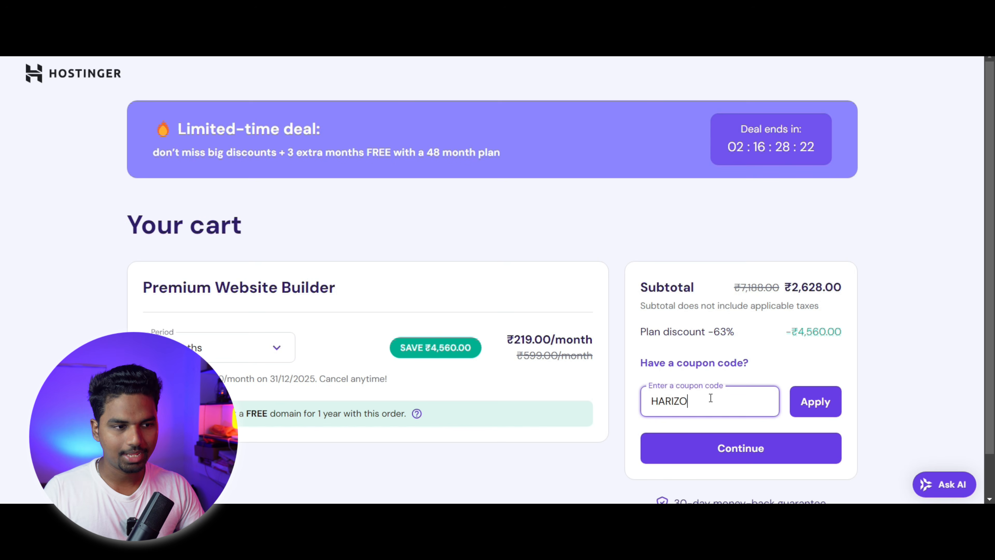
pyautogui.click(809, 404)
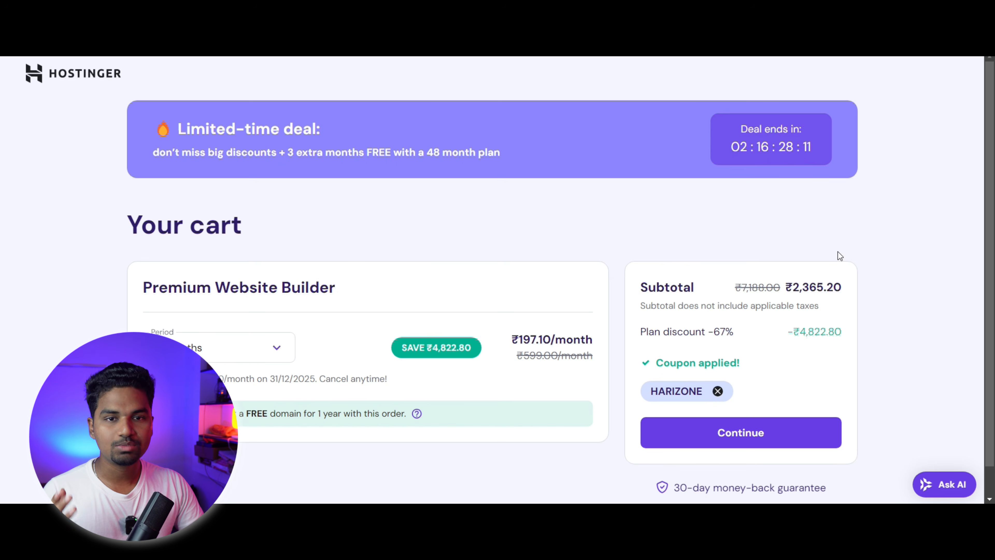
pyautogui.moveTo(793, 288); pyautogui.dragTo(799, 289)
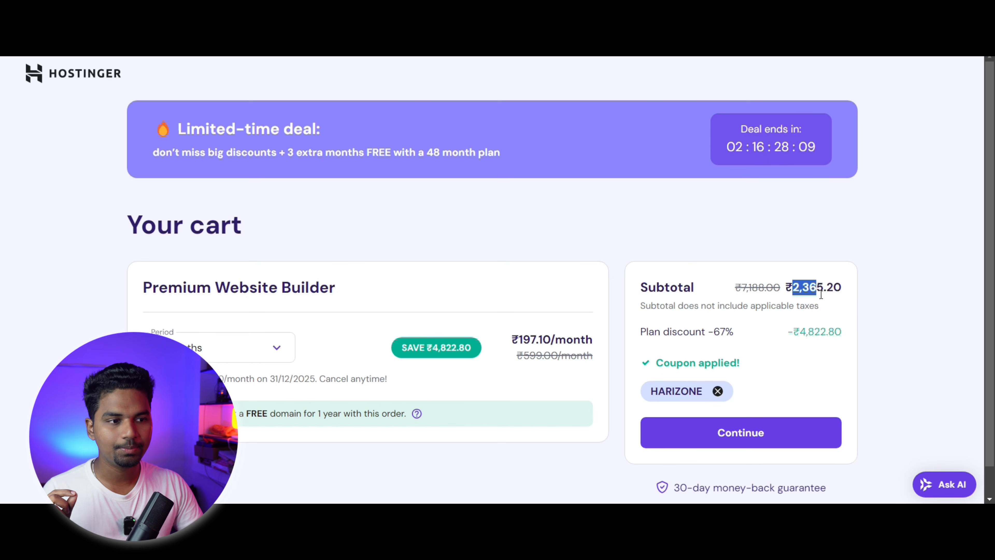
pyautogui.click(816, 353)
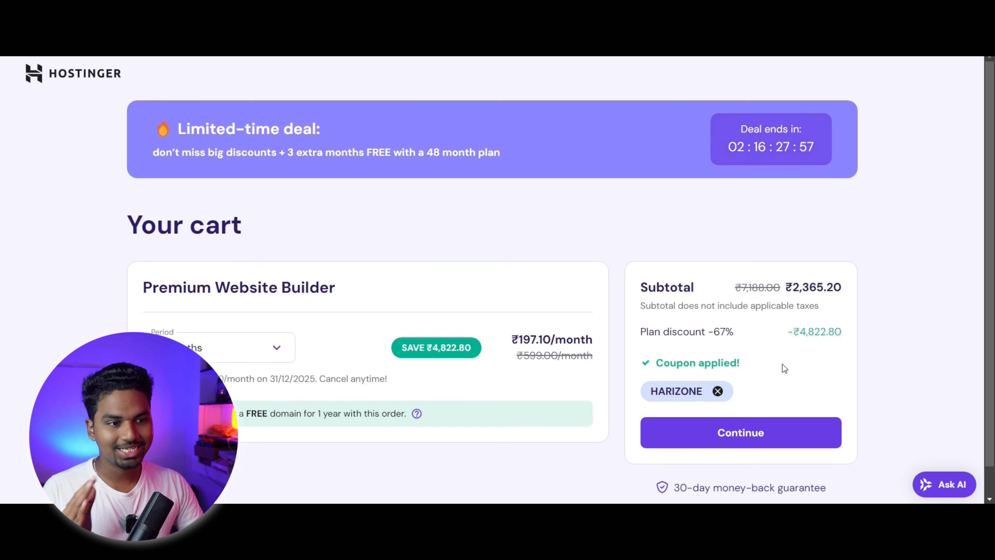
pyautogui.click(769, 440)
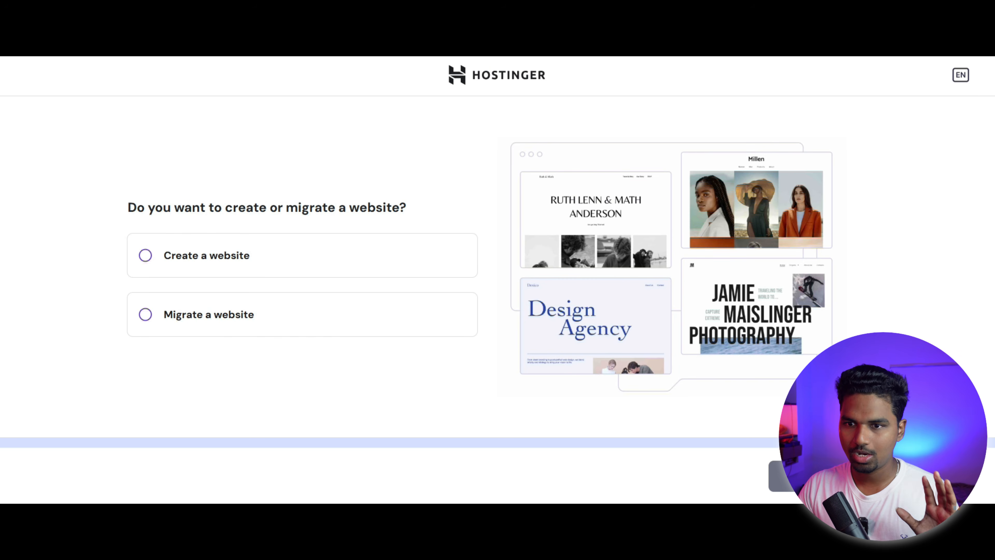
# Step: Choose to create a website with Hostinger Website Builder and use the owned domain doublex.in
pyautogui.click(260, 259)
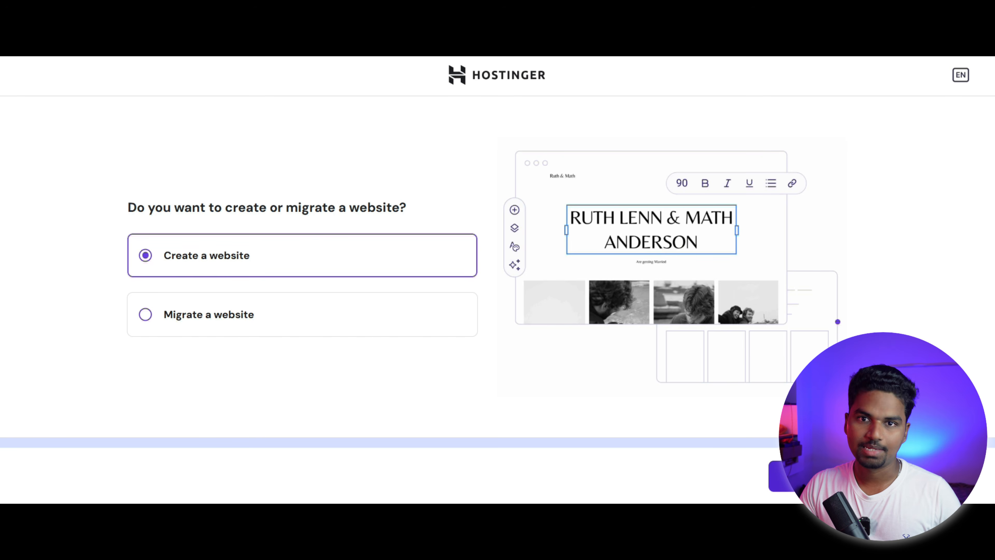
pyautogui.click(781, 476)
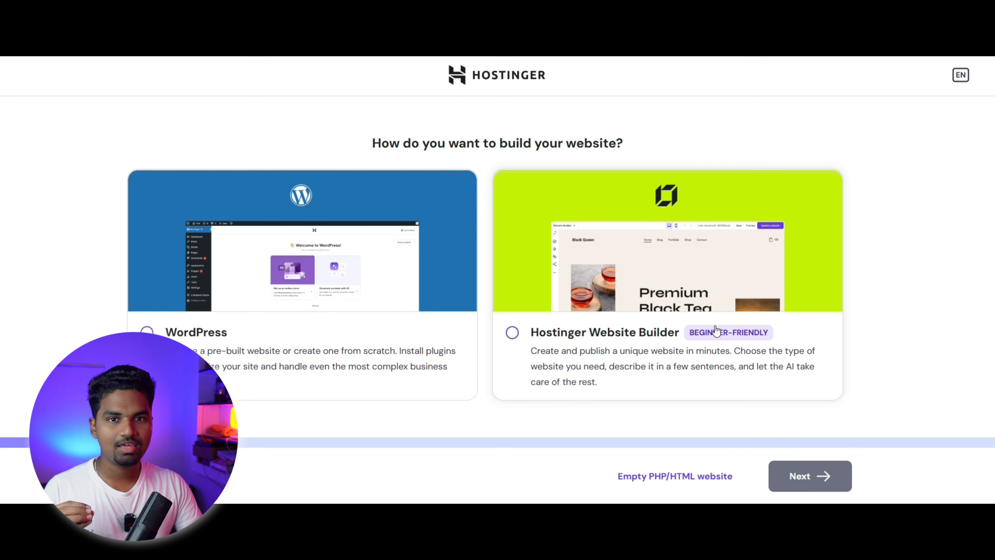
pyautogui.click(646, 283)
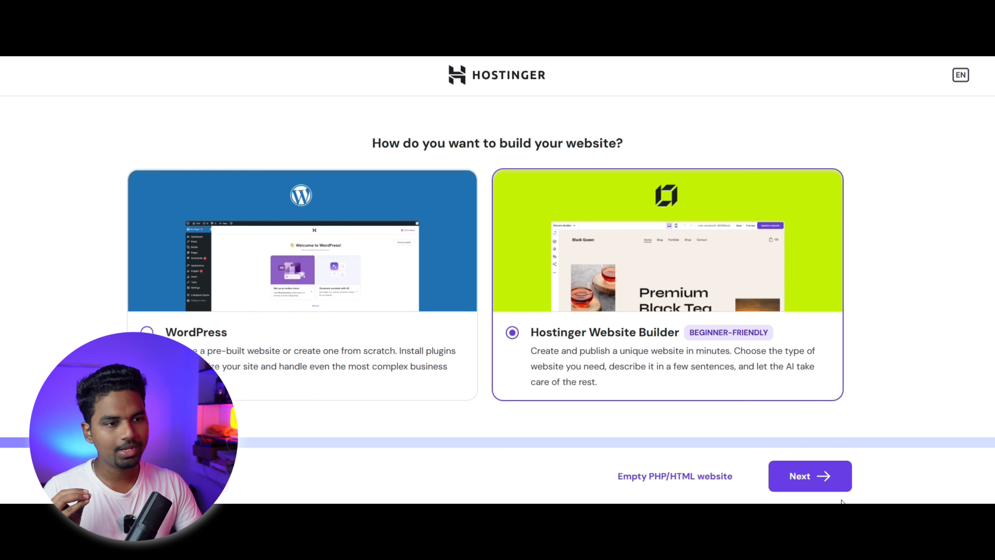
pyautogui.click(808, 476)
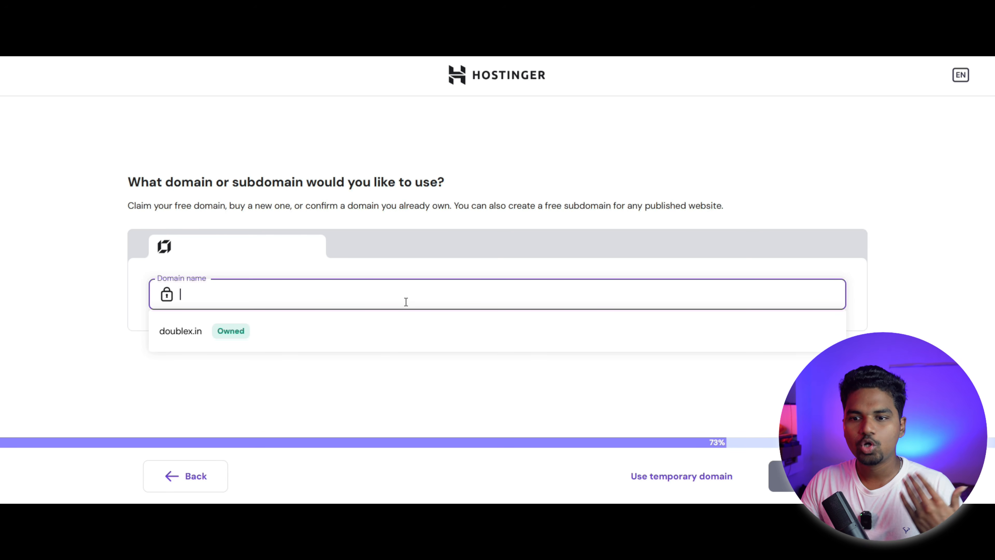
pyautogui.click(303, 336)
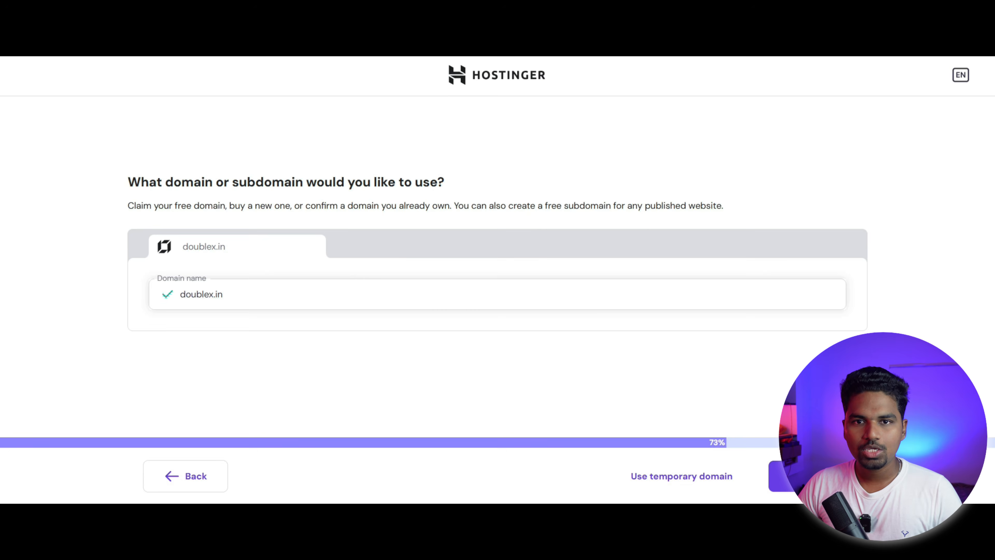
pyautogui.click(831, 469)
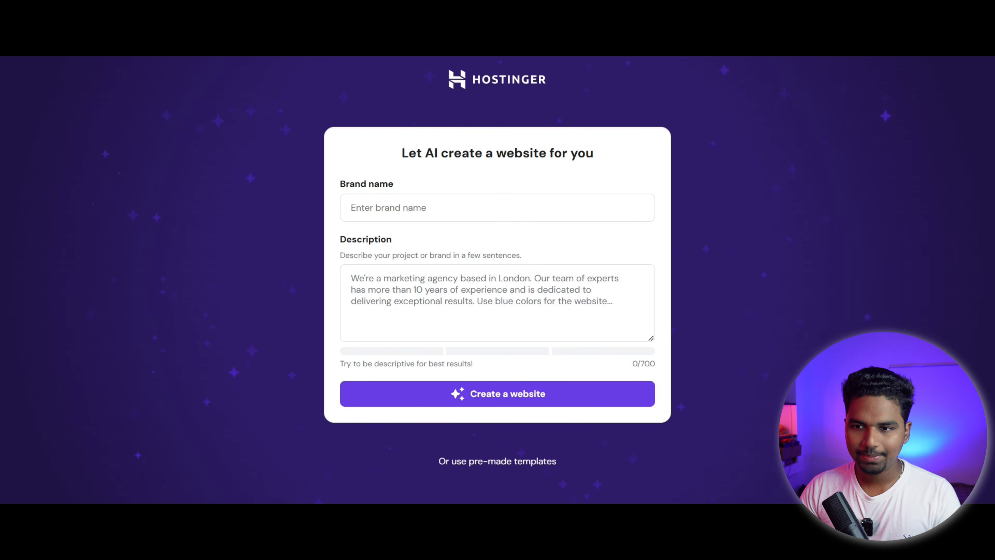
# Step: Generate an AI website with the brand name Dogiee, the copied dog-guide description and an online store included
pyautogui.click(423, 214)
pyautogui.write('Dogiee')
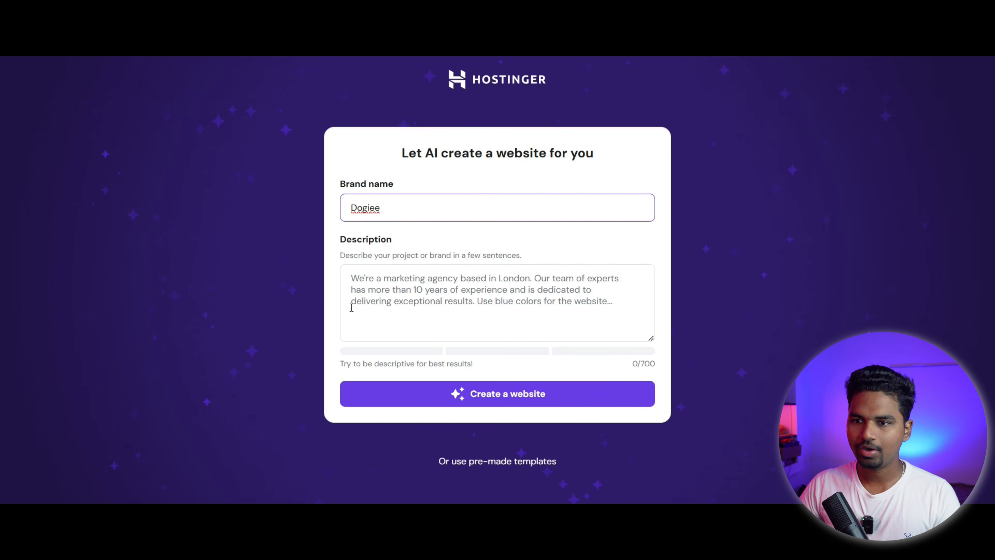
pyautogui.click(442, 274)
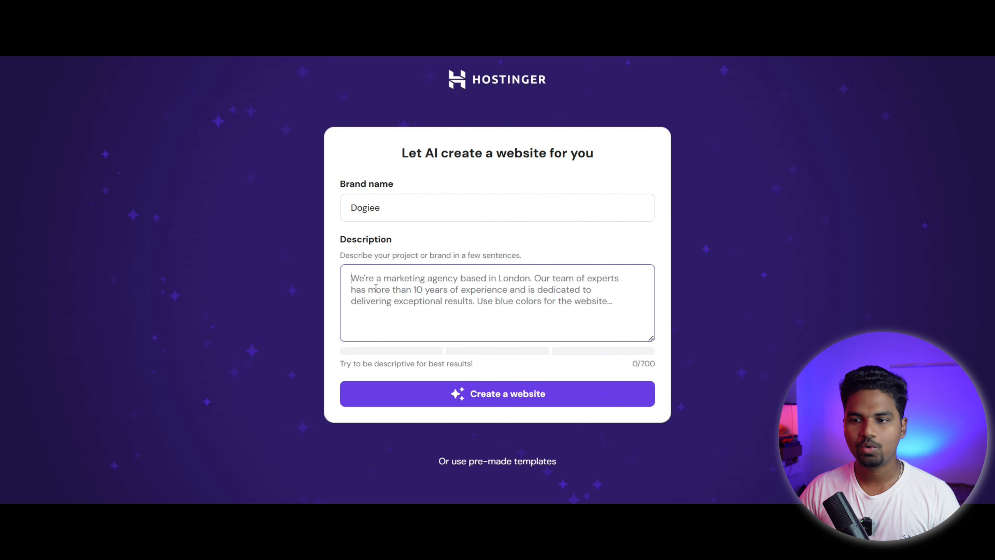
pyautogui.hotkey('ctrl', 'v')
pyautogui.click(475, 395)
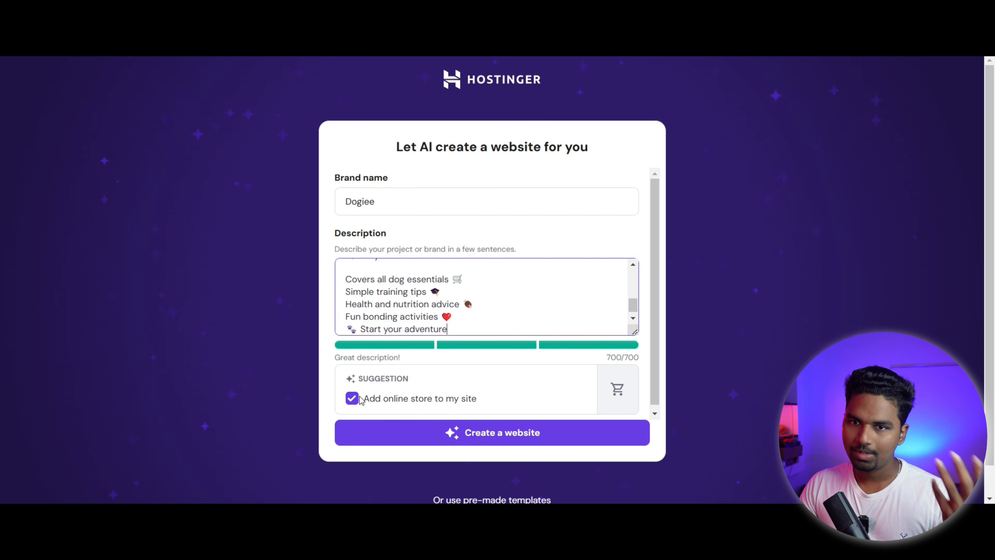
pyautogui.click(480, 440)
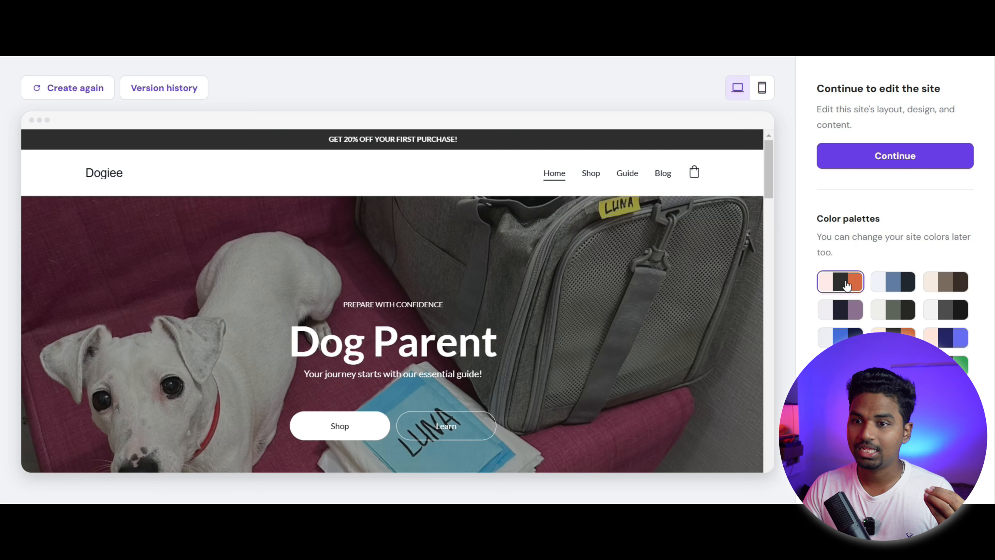
# Step: Try several color palettes on the generated site and select the purple one
pyautogui.click(842, 338)
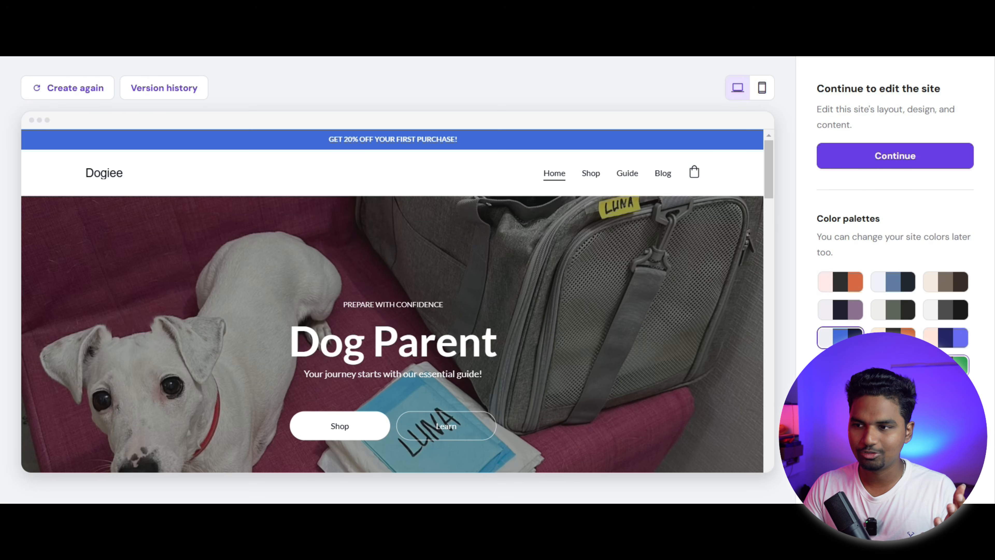
pyautogui.click(958, 280)
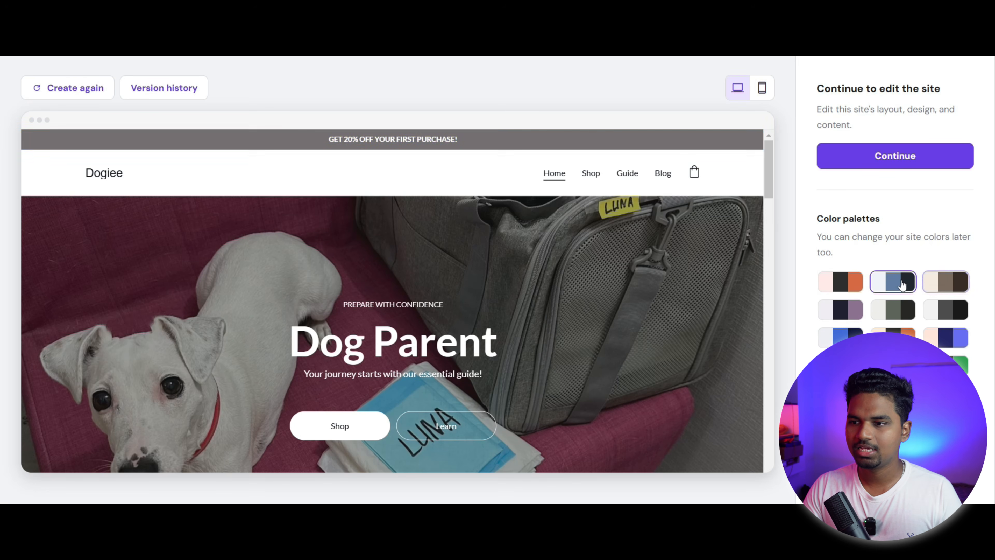
pyautogui.click(904, 285)
pyautogui.click(894, 365)
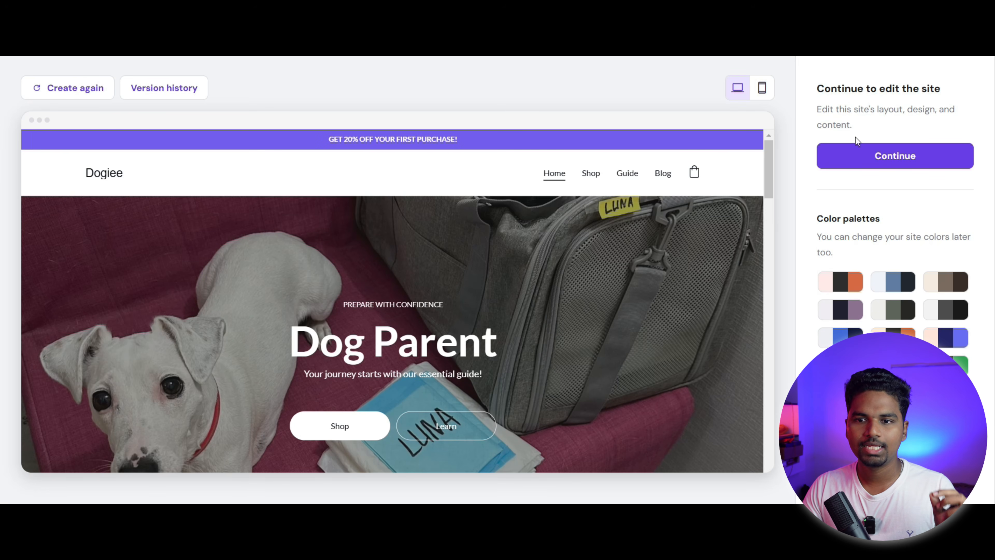
# Step: Continue to the store manager and open the Razorpay payment setup to view its options
pyautogui.click(868, 153)
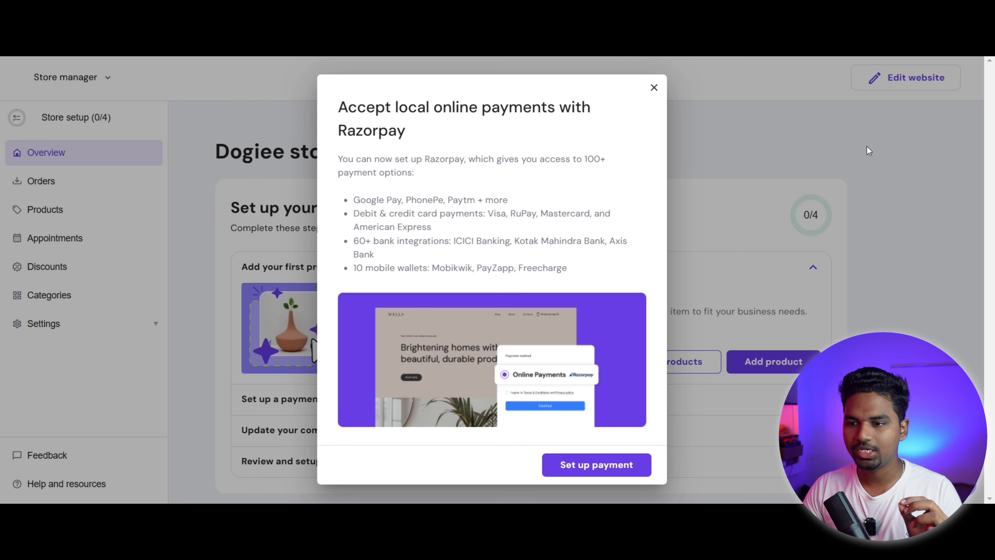
pyautogui.click(587, 463)
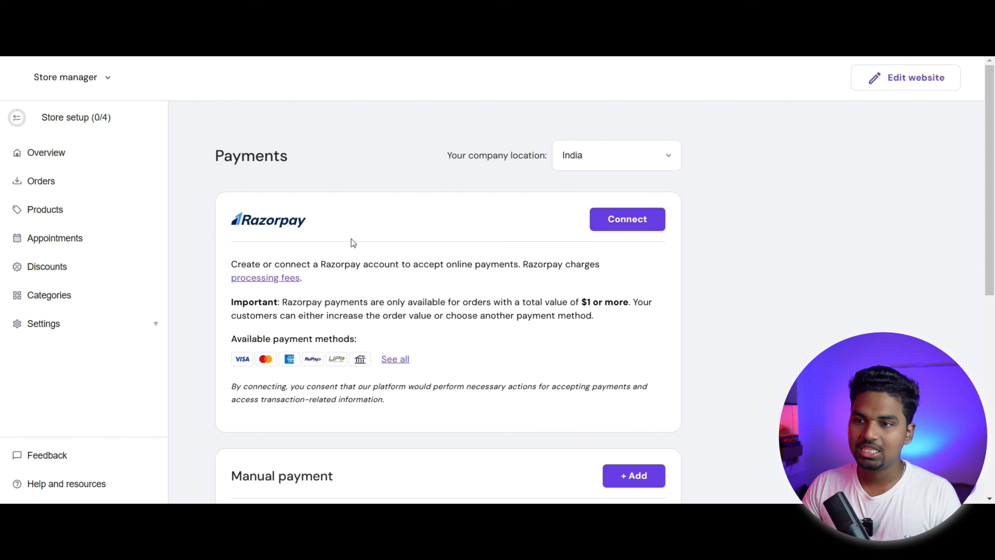
pyautogui.moveTo(990, 137); pyautogui.dragTo(988, 102)
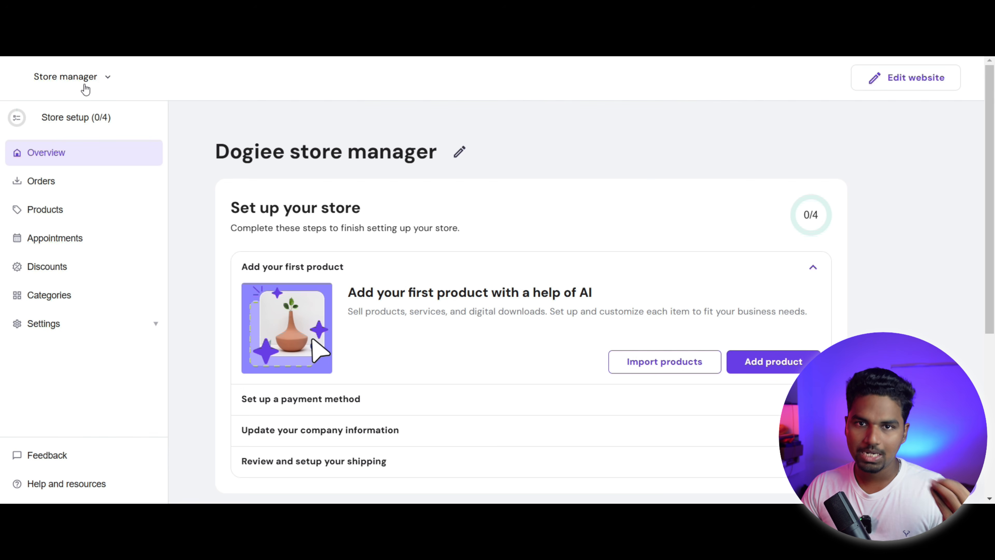
# Step: Open the site in the website editor and remove the promotional sticky bar above the header
pyautogui.click(893, 83)
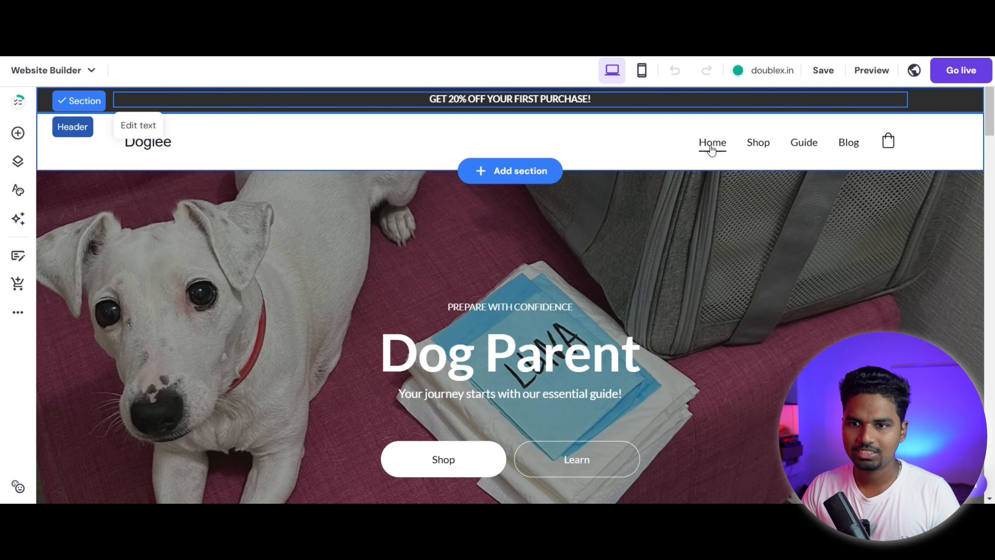
pyautogui.click(955, 142)
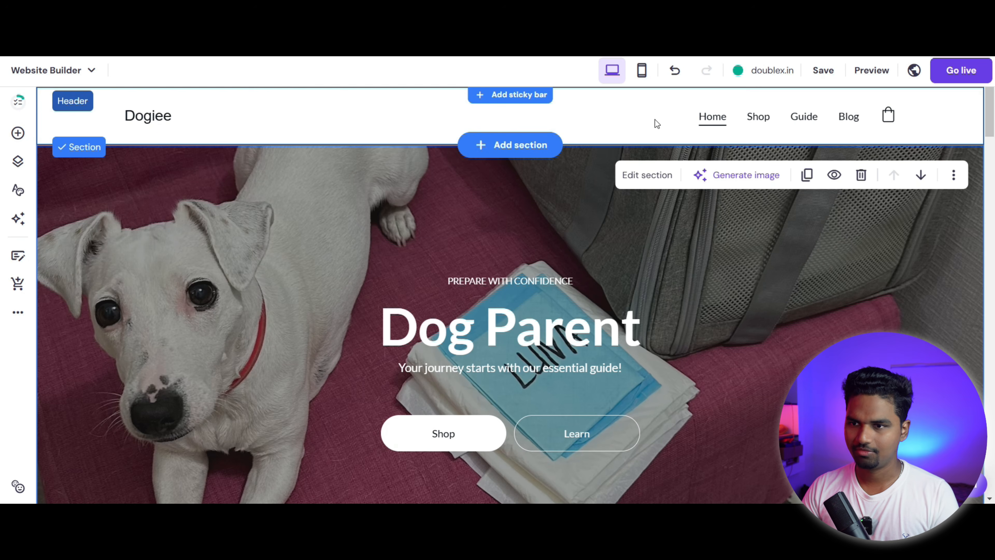
# Step: Replace the hero section's background with a free stock photo of the white puppy running on grass, searching for "puppy"
pyautogui.scroll(-1, 657, 124)
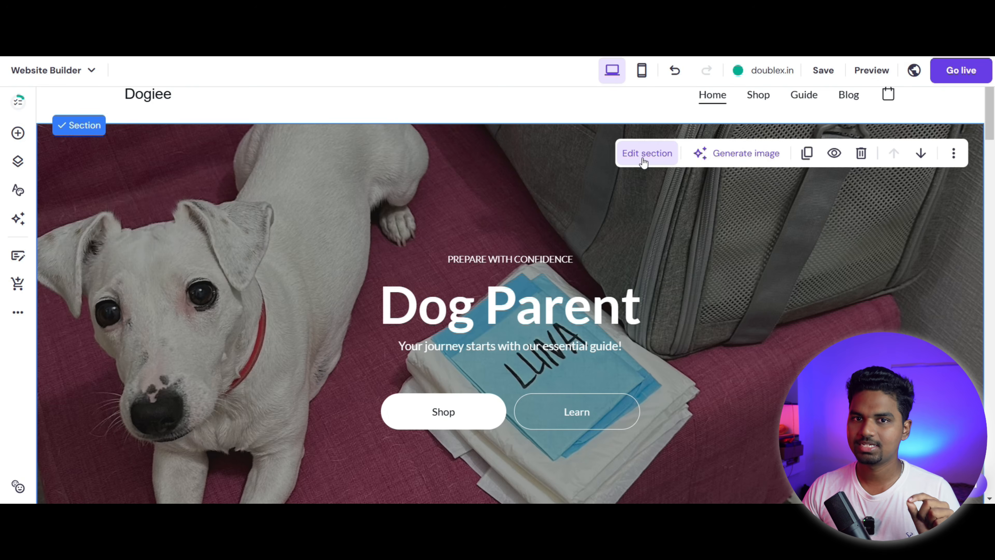
pyautogui.click(644, 156)
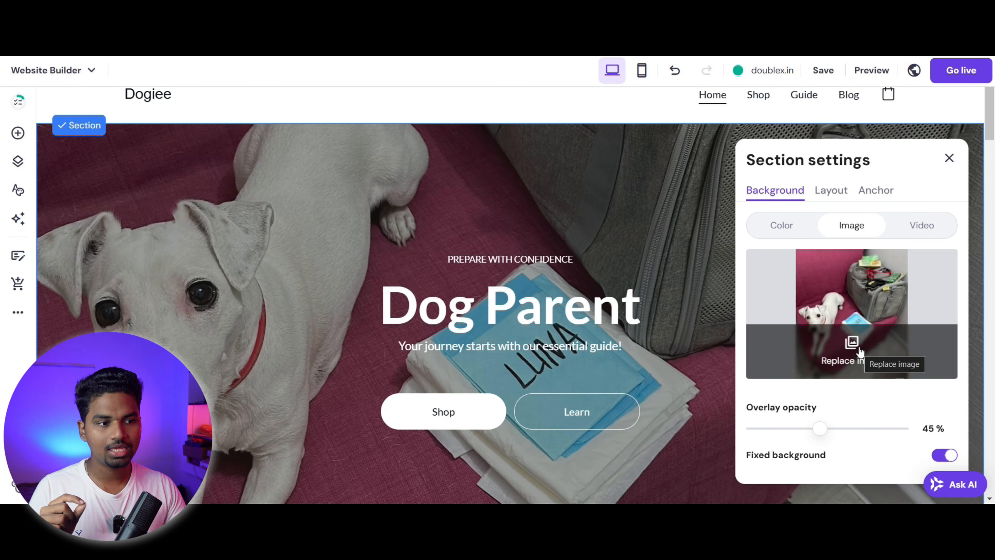
pyautogui.click(859, 351)
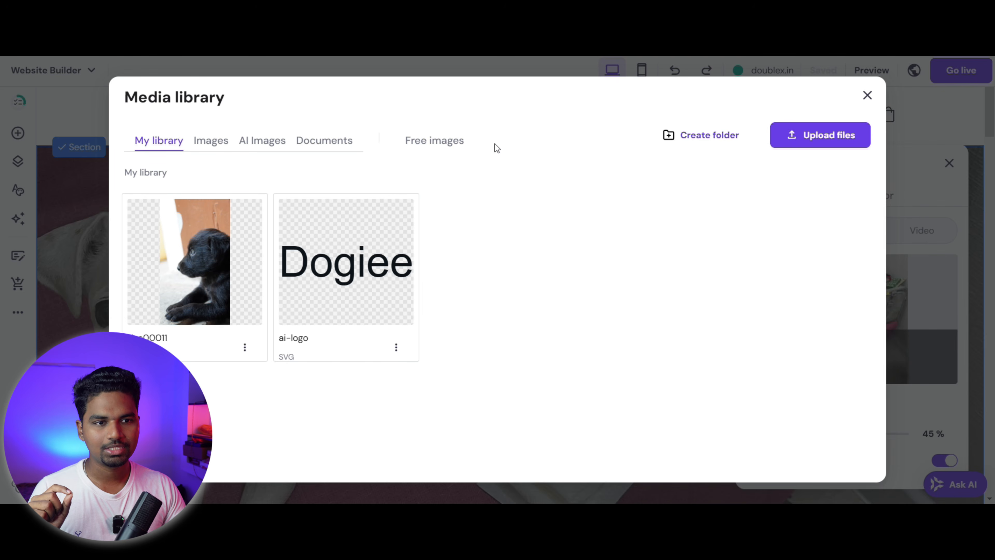
pyautogui.click(438, 143)
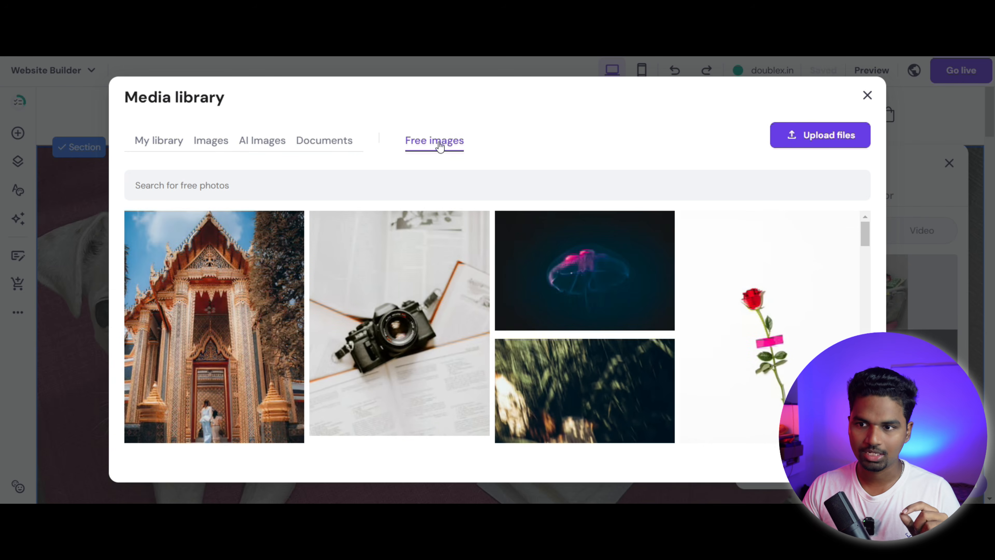
pyautogui.click(401, 180)
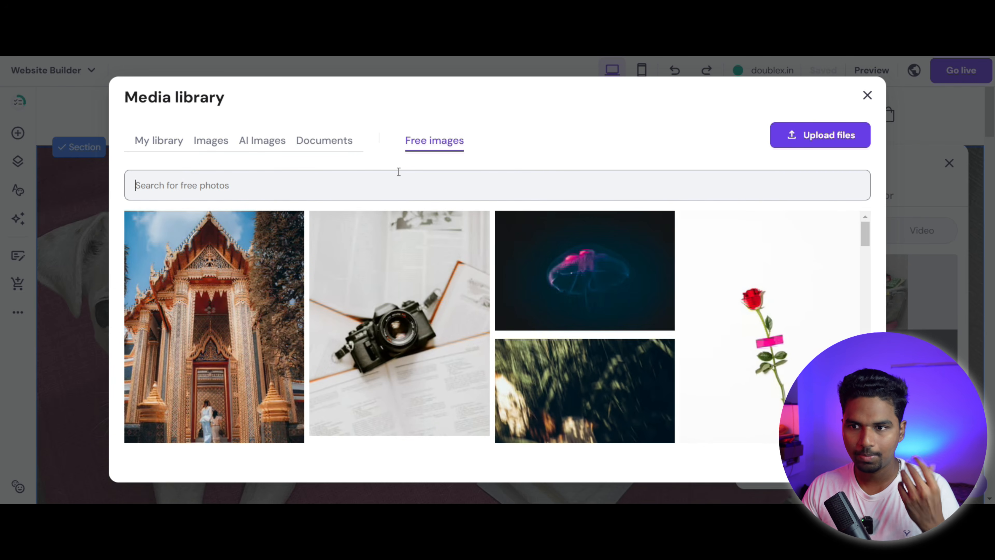
pyautogui.write('pu')
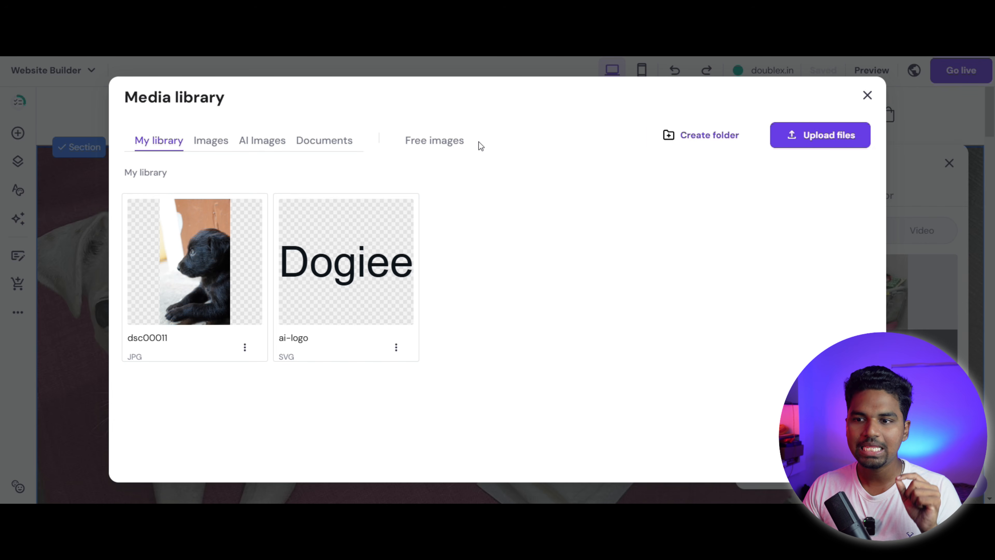
pyautogui.click(439, 145)
pyautogui.write('puppy')
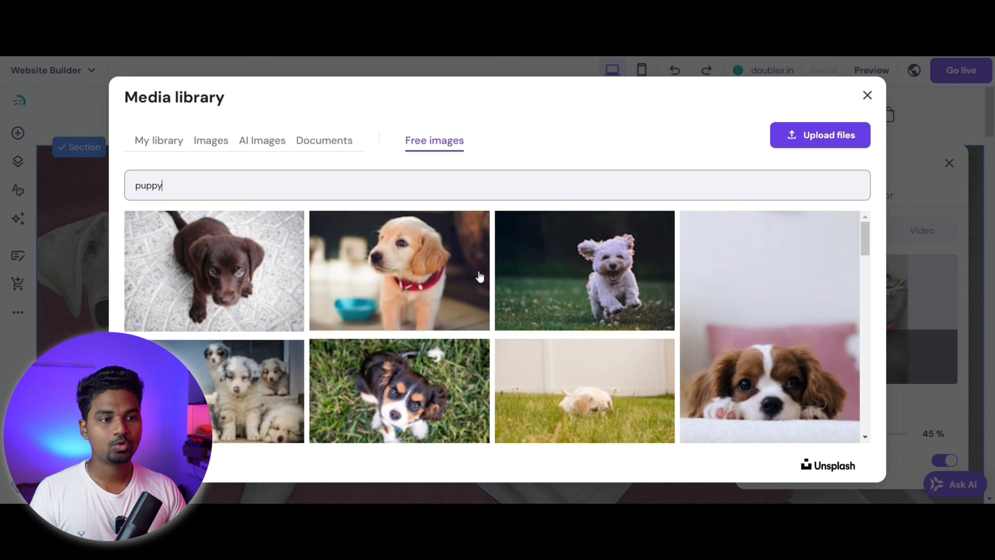
pyautogui.click(573, 272)
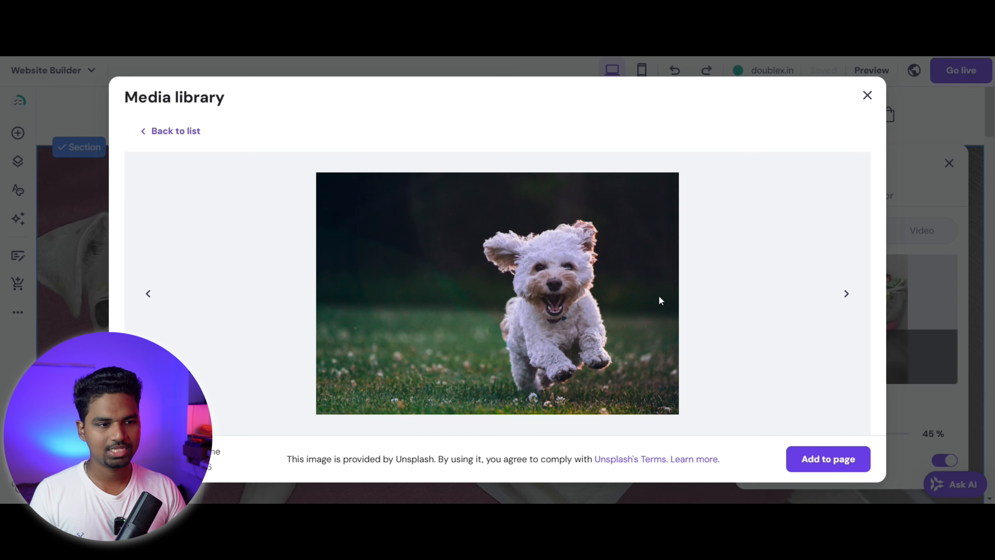
pyautogui.click(802, 460)
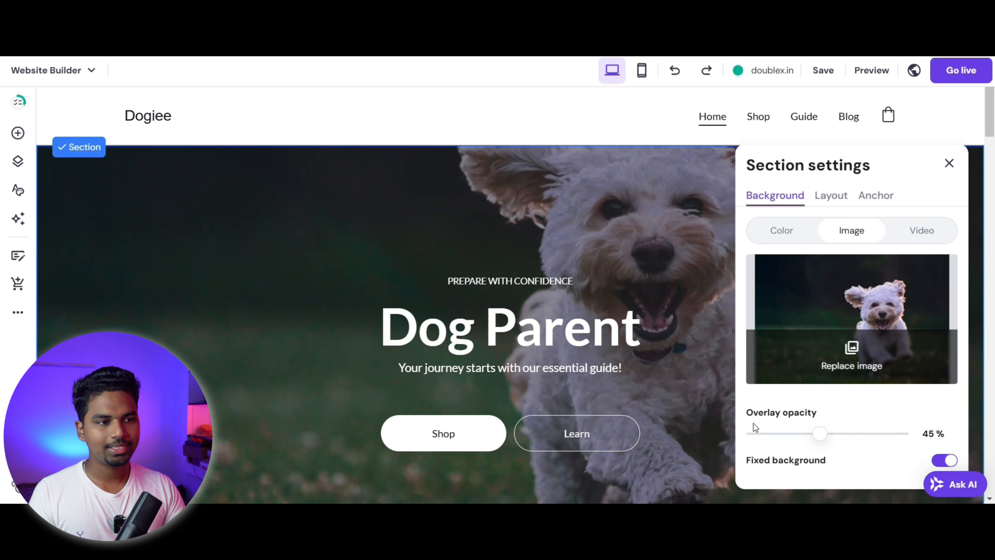
pyautogui.click(949, 167)
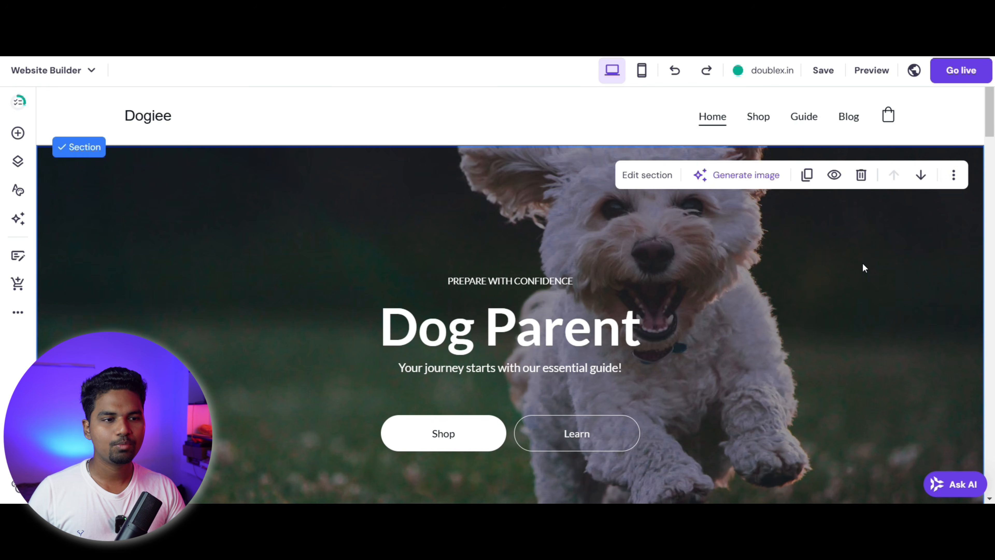
# Step: Move the Dog Parent heading, the PREPARE WITH CONFIDENCE line and the tagline to the left half of the hero section, clear of the dog
pyautogui.scroll(-1, 823, 301)
pyautogui.scroll(-2, 831, 317)
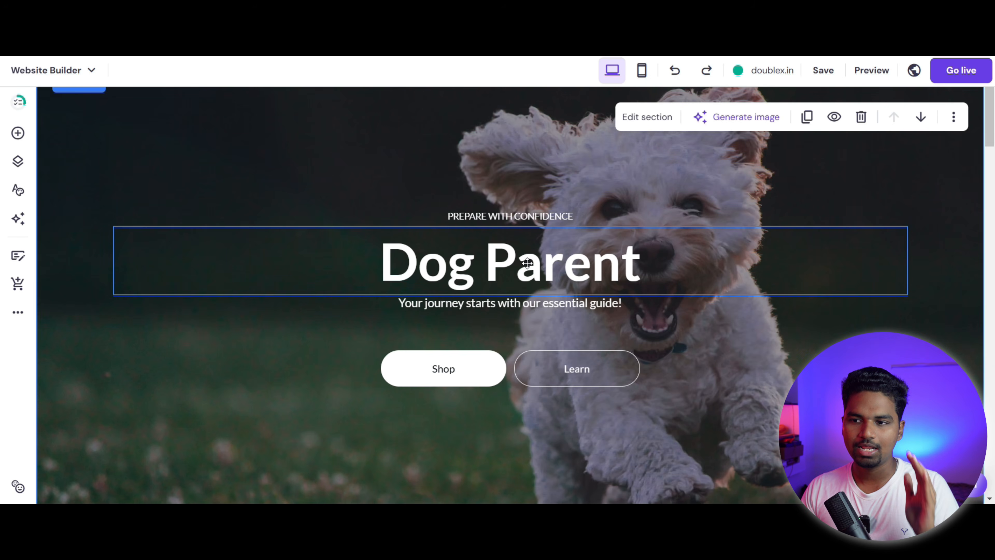
pyautogui.moveTo(535, 269)
pyautogui.mouseDown()
pyautogui.moveTo(495, 269)
pyautogui.moveTo(540, 271)
pyautogui.mouseUp()
pyautogui.moveTo(909, 262); pyautogui.dragTo(519, 321)
pyautogui.click(543, 216)
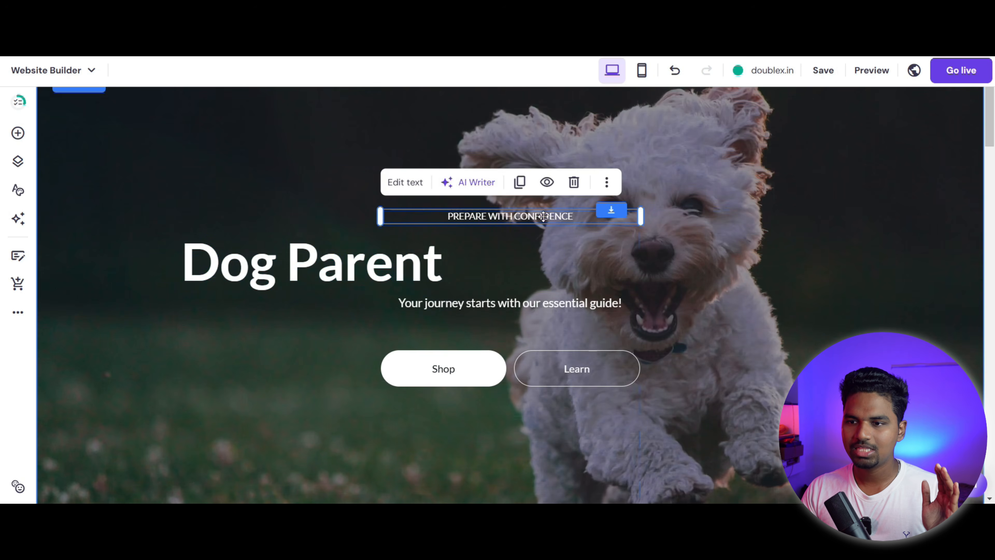
pyautogui.moveTo(551, 216); pyautogui.dragTo(337, 226)
pyautogui.moveTo(429, 302); pyautogui.dragTo(293, 313)
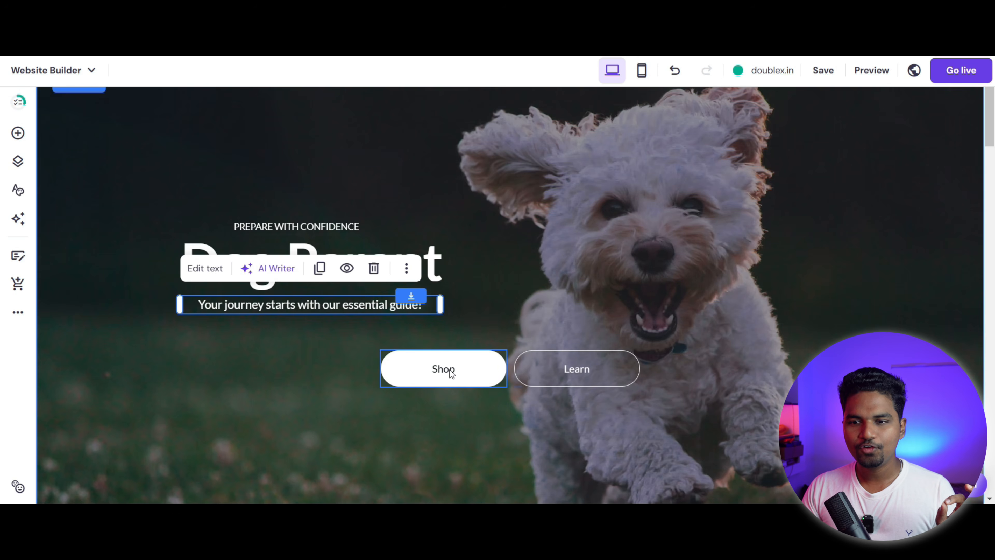
# Step: Place the Shop and Learn buttons side by side beneath the repositioned tagline
pyautogui.moveTo(450, 372); pyautogui.dragTo(251, 348)
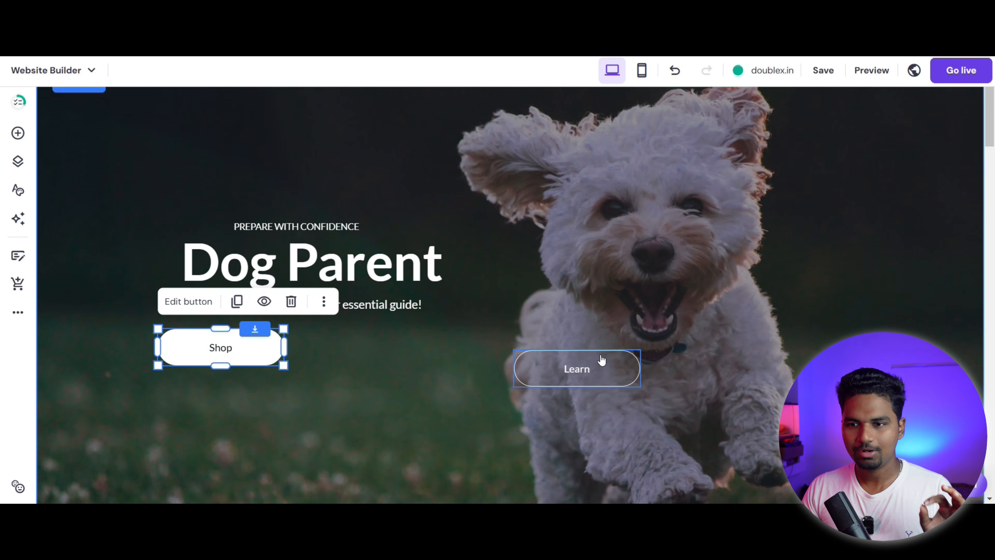
pyautogui.moveTo(600, 360); pyautogui.dragTo(401, 337)
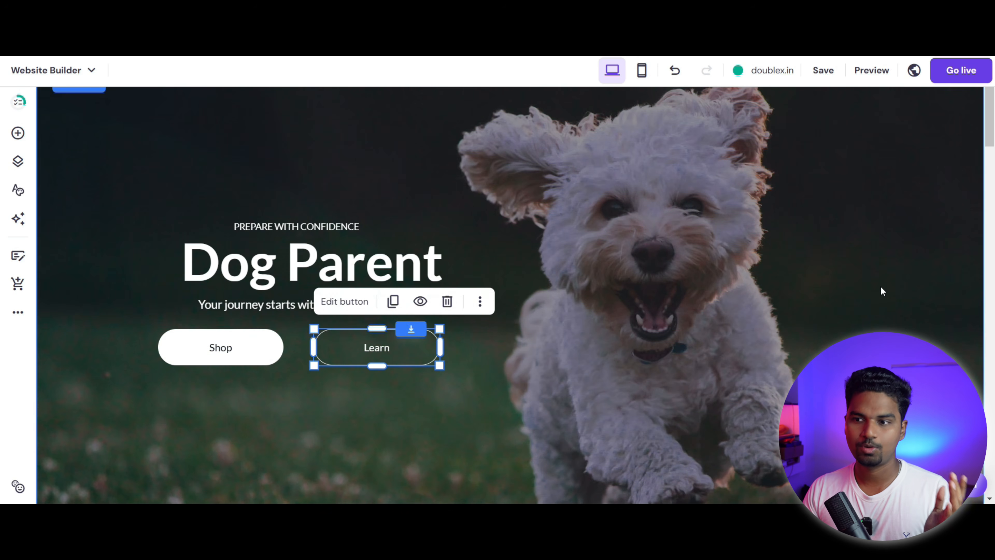
pyautogui.click(881, 287)
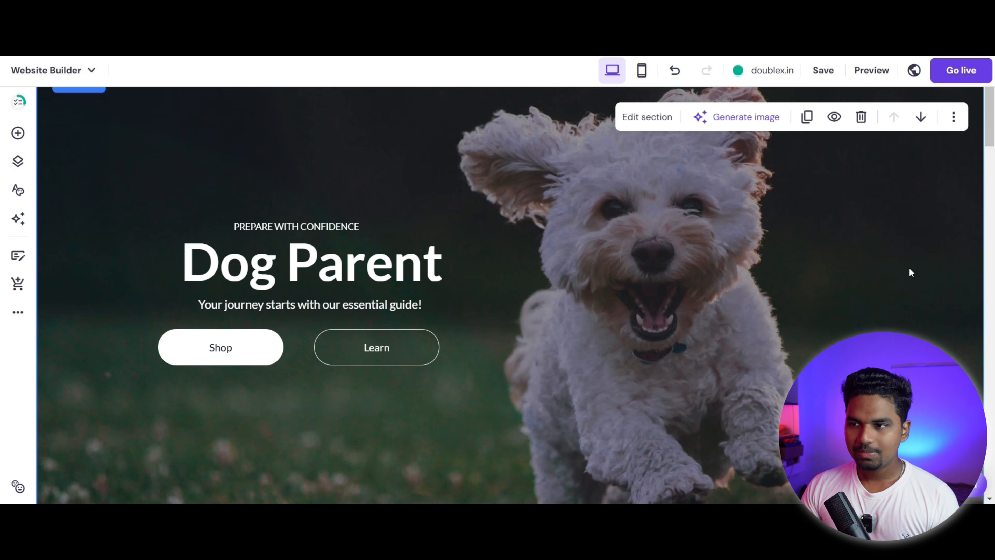
# Step: Start a new digital product in the store manager and upload the picture of the woman with a dog as its media
pyautogui.scroll(2, 910, 273)
pyautogui.moveTo(992, 108); pyautogui.dragTo(993, 245)
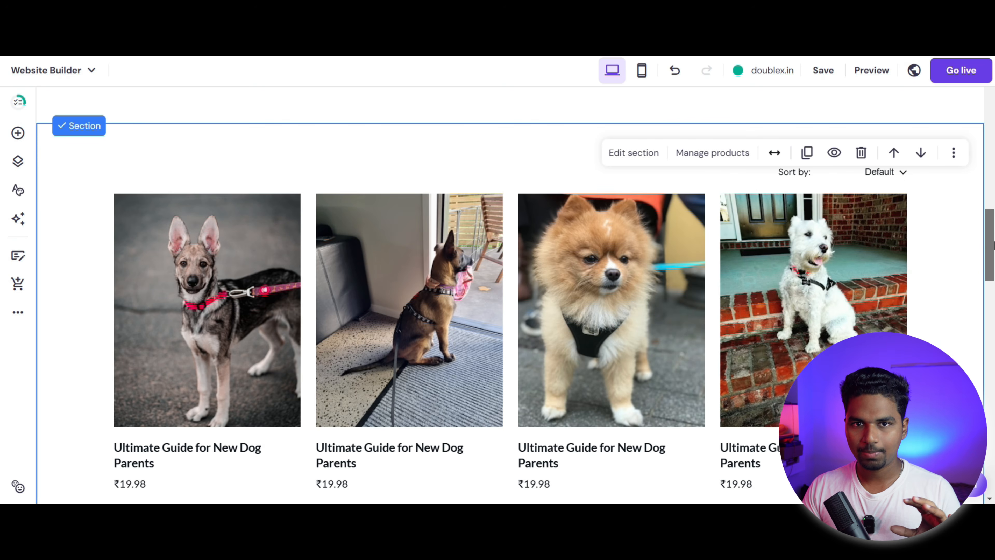
pyautogui.moveTo(993, 245); pyautogui.dragTo(994, 107)
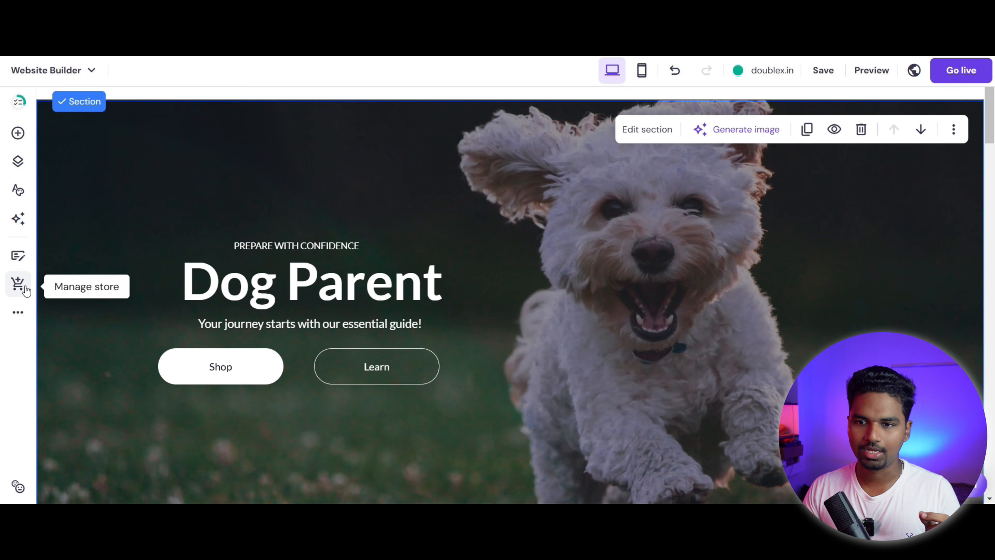
pyautogui.click(17, 284)
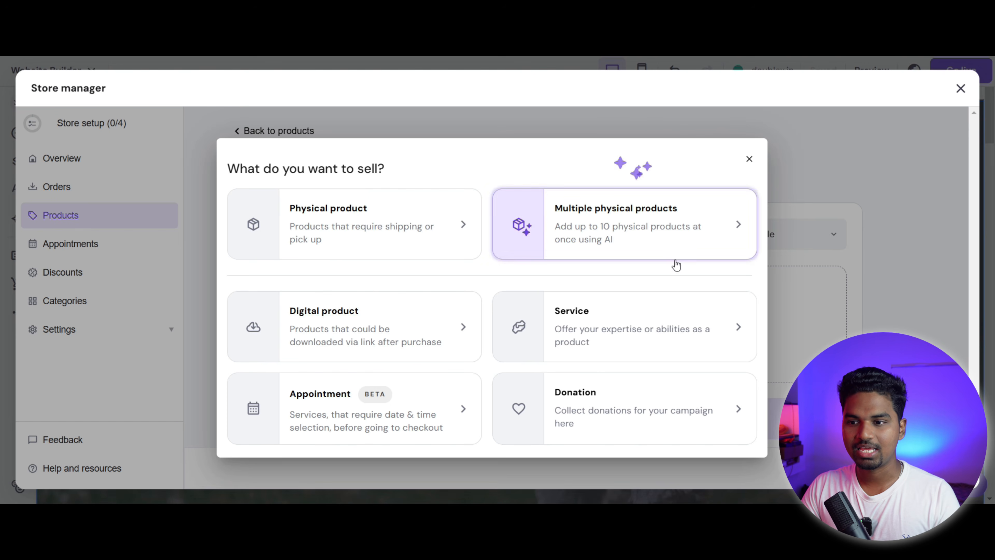
pyautogui.click(402, 347)
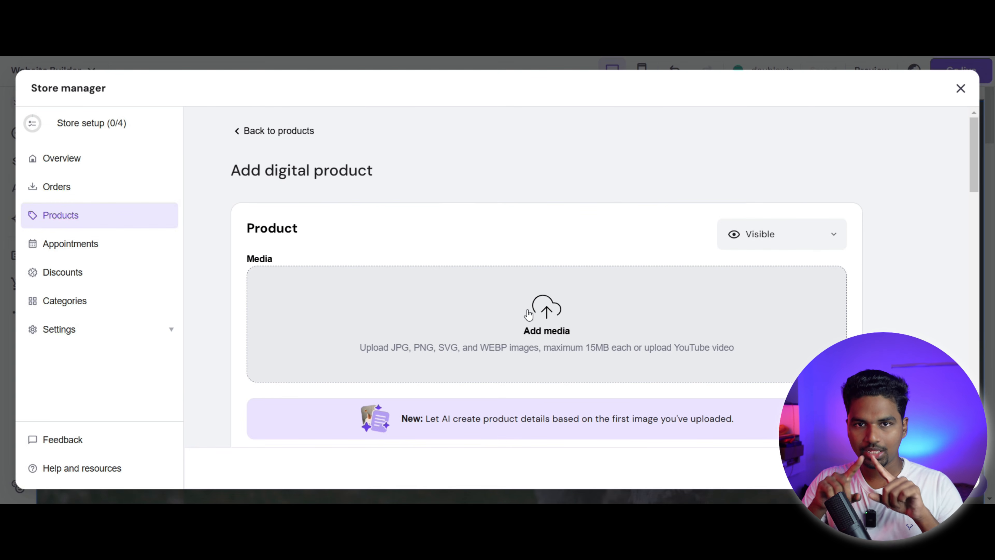
pyautogui.click(556, 331)
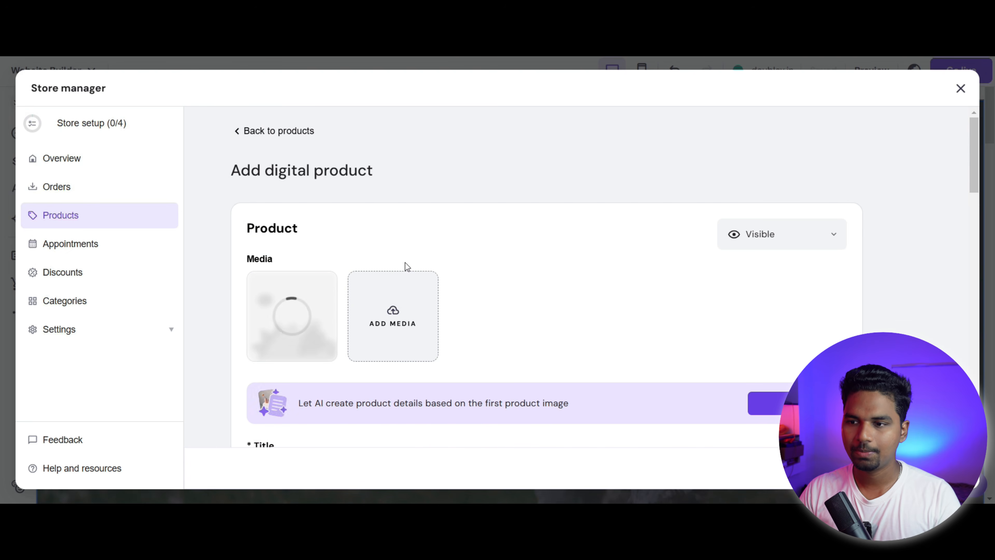
# Step: Title the product "For First Time Pet Parents" and add the description starting "Welcome to Your Go-To Store for New Dog Parents!"
pyautogui.scroll(-1, 478, 298)
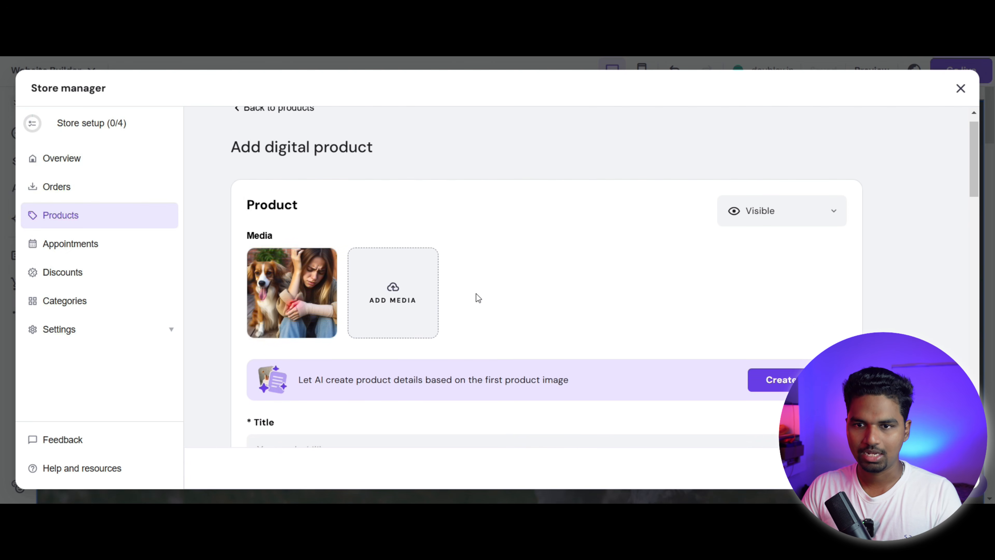
pyautogui.scroll(-3, 475, 296)
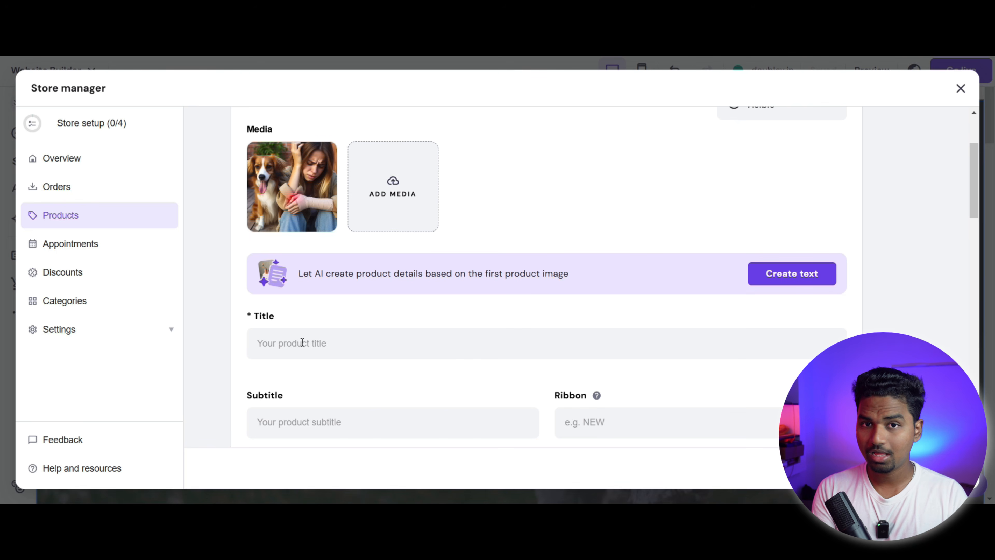
pyautogui.write('For First Time Pet')
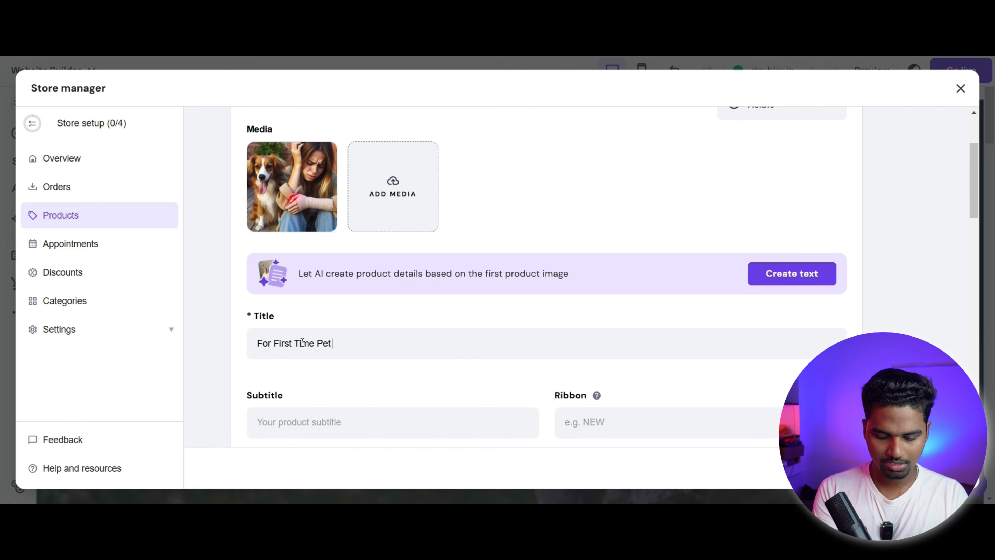
pyautogui.write(' Parents')
pyautogui.scroll(-9, 729, 298)
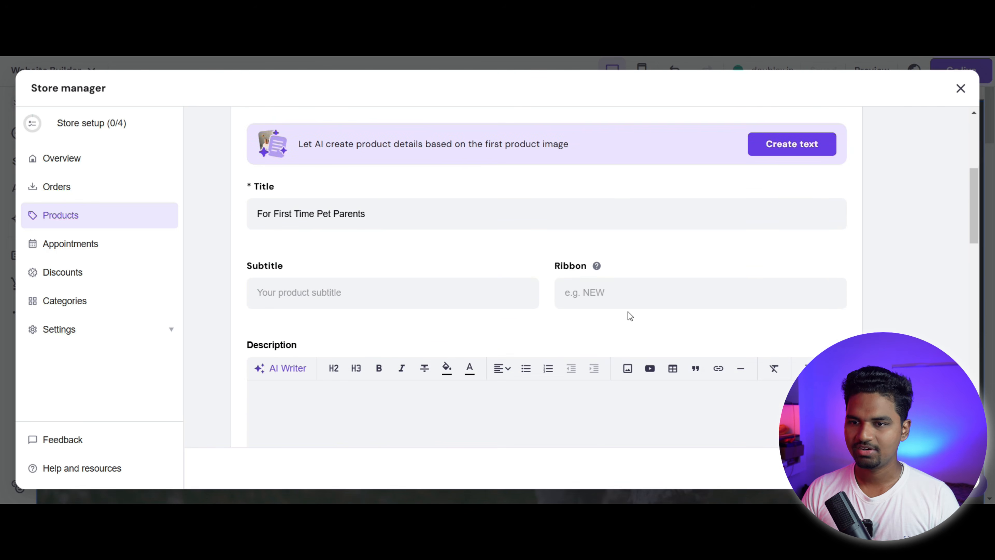
pyautogui.click(366, 221)
pyautogui.write('Welcome to Your Go-To Store for New Dog Parents! Looking to start your journey as a dog parent with confidence? Our online store proudly offers "The Ultimate Guide for New Dog Parents" – a simple, easy-to-follow eBook packed with essential tips, checklists, and expert advice. From setting up your home to bonding with your new furry friend, this guide ensures you’re prepared every step of the way. Whether you\'re bringing home a playful puppy or adopting a rescue, this resource will help you create a loving, healthy environment. ✨ Why You\'ll Love This Guide: Covers all dog essentials 🛒 Simple training tips 🎓 Health and nutrition advice 🍖 Fun bonding activities ❤️ 🐾 Start your adventure with confidence and make unforgettable memories with your new best friend!')
# Step: Keep the price type as Amount, set the product's price to ₹99 and save the product
pyautogui.scroll(-7, 571, 325)
pyautogui.click(311, 212)
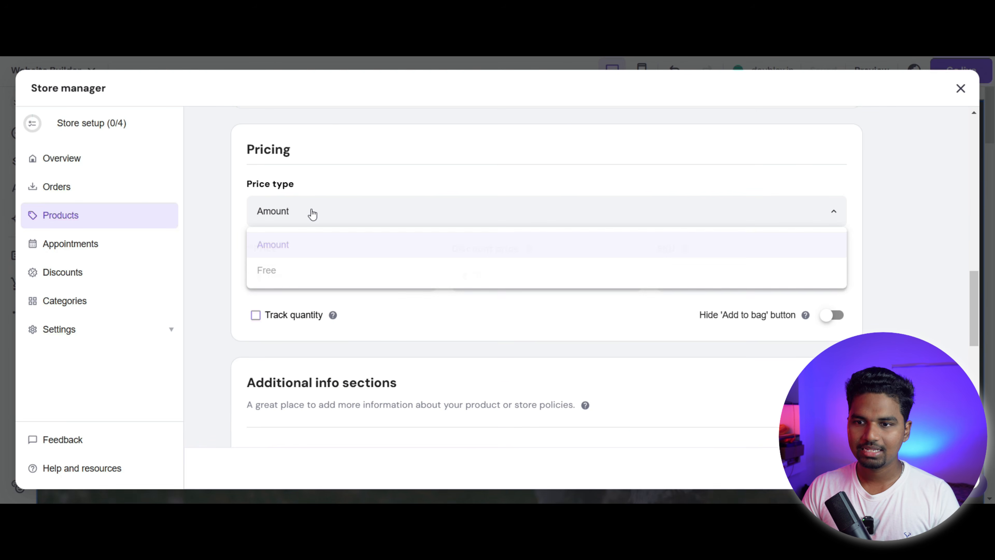
pyautogui.click(313, 208)
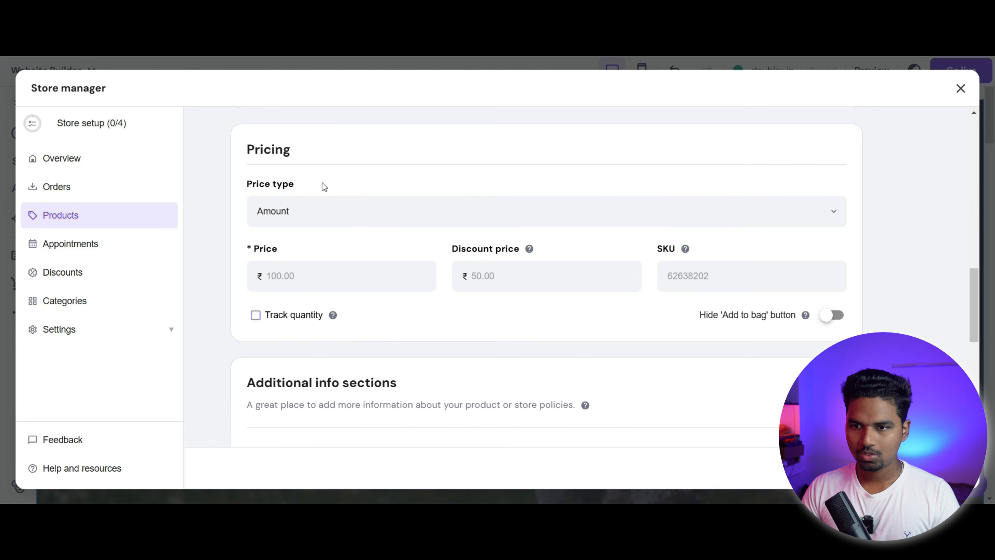
pyautogui.click(301, 277)
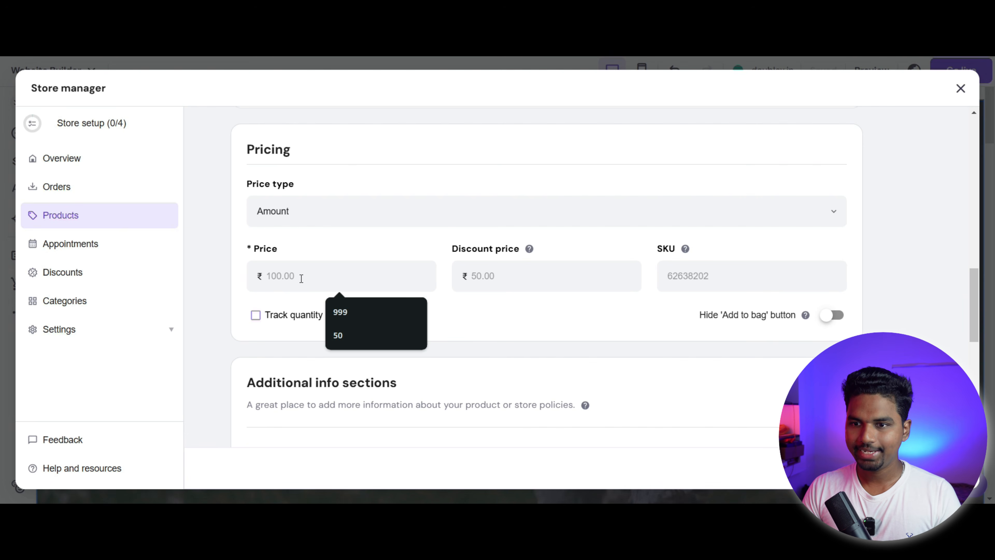
pyautogui.write('99')
pyautogui.scroll(1, 618, 354)
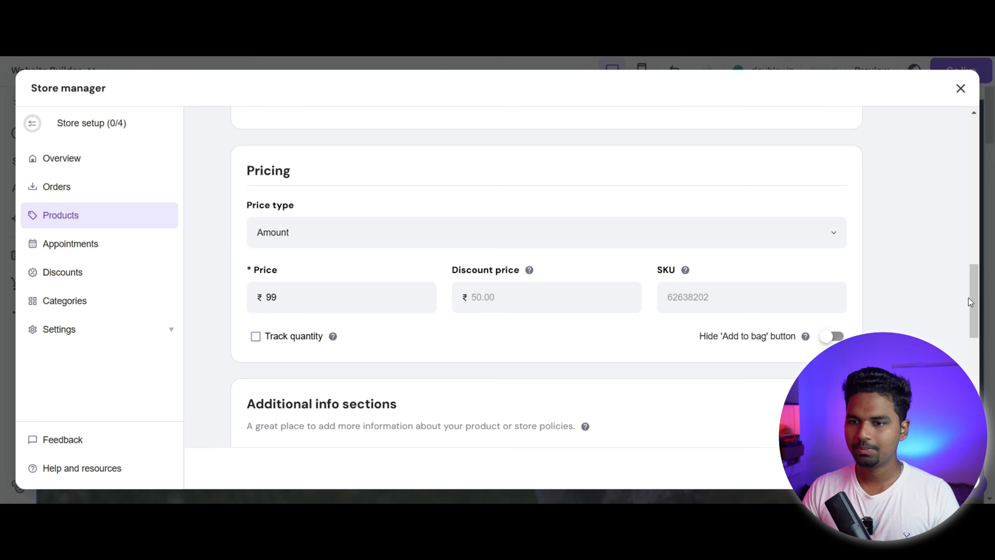
pyautogui.moveTo(970, 301)
pyautogui.mouseDown()
pyautogui.moveTo(982, 422)
pyautogui.moveTo(710, 424)
pyautogui.mouseUp()
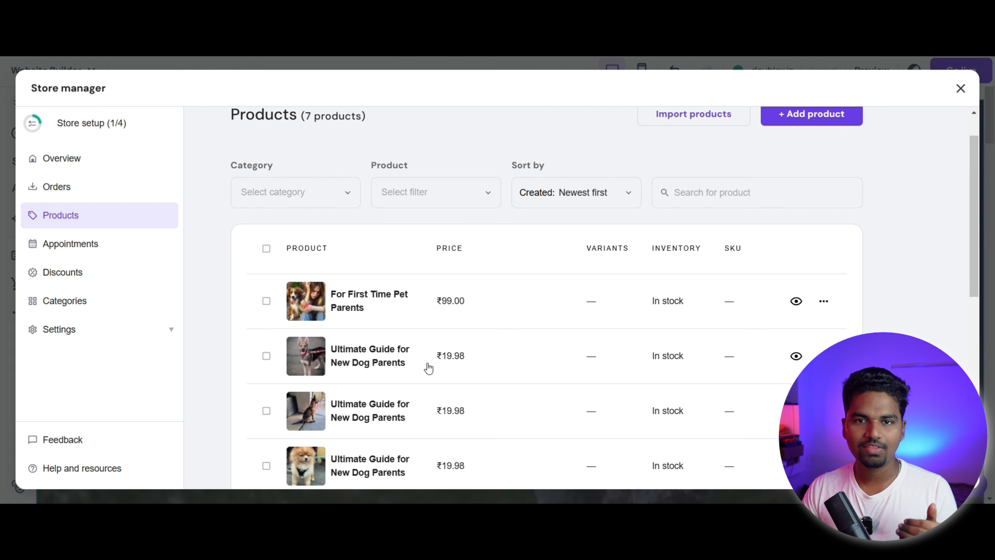
# Step: Delete the last "Ultimate Guide for New Dog Parents" sample product in the product list
pyautogui.scroll(-5, 428, 369)
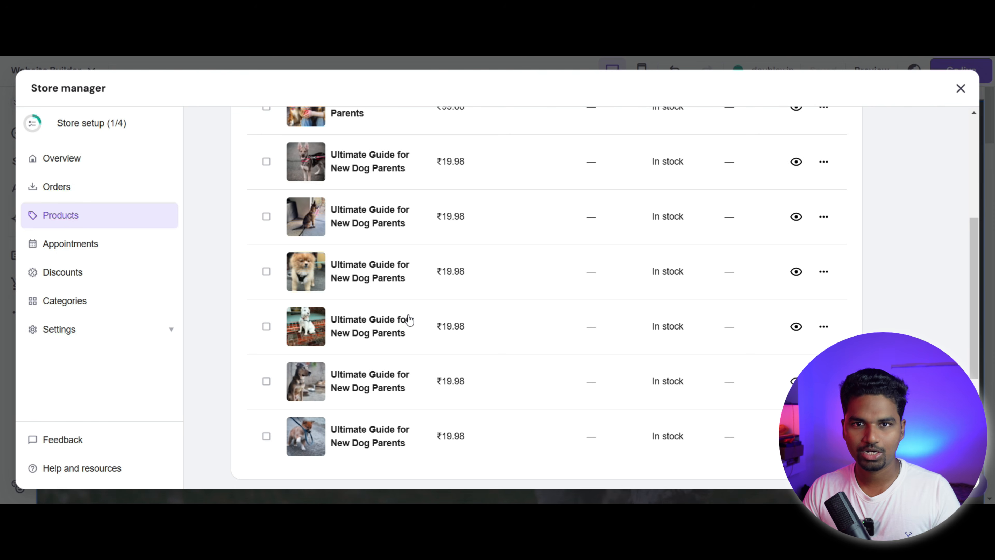
pyautogui.scroll(-3, 409, 319)
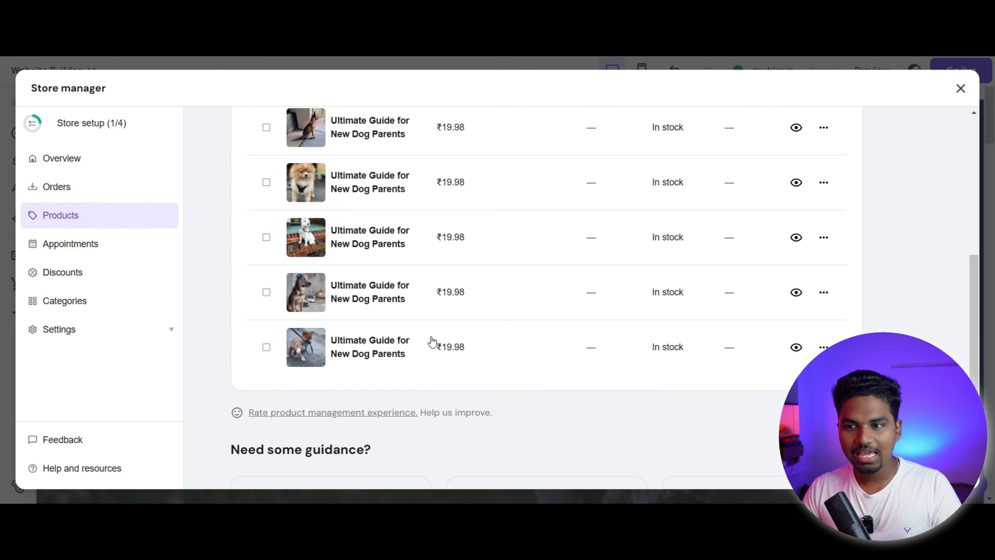
pyautogui.scroll(2, 842, 282)
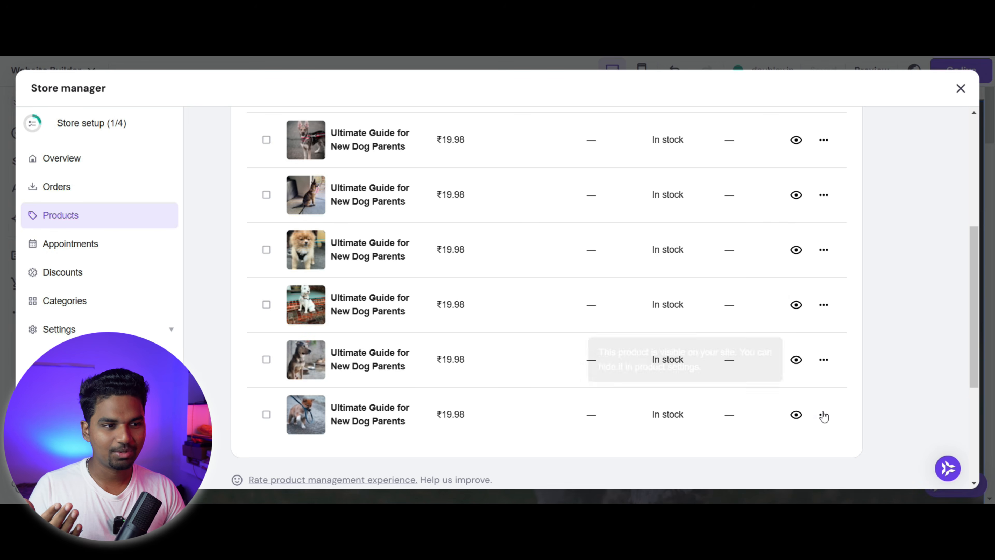
pyautogui.click(824, 415)
pyautogui.click(887, 436)
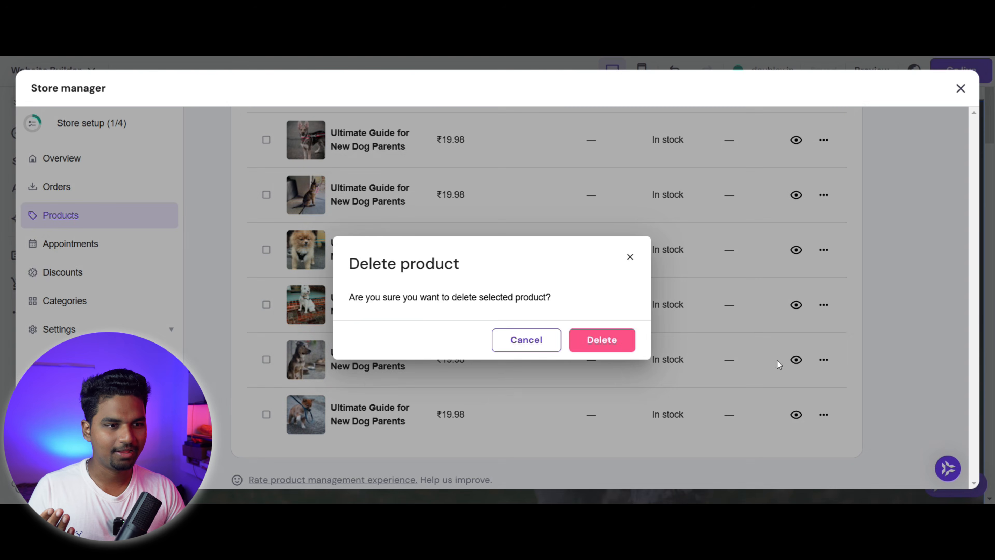
pyautogui.click(625, 338)
# Step: Close the store manager and publish the website live on doublex.in
pyautogui.moveTo(975, 370); pyautogui.dragTo(991, 224)
pyautogui.click(961, 89)
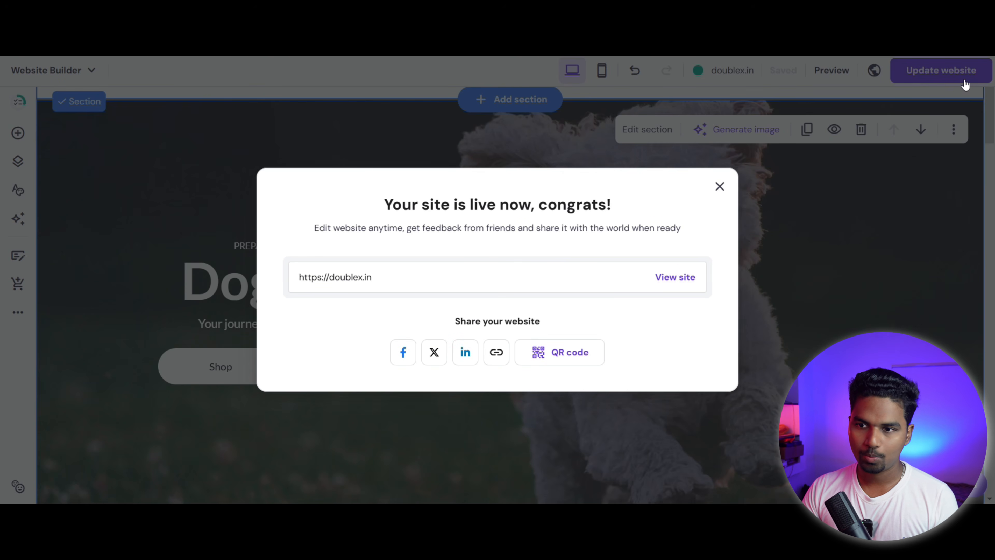
# Step: View the live doublex.in site and examine the "For First Time Pet Parents" product page from its shop
pyautogui.click(675, 277)
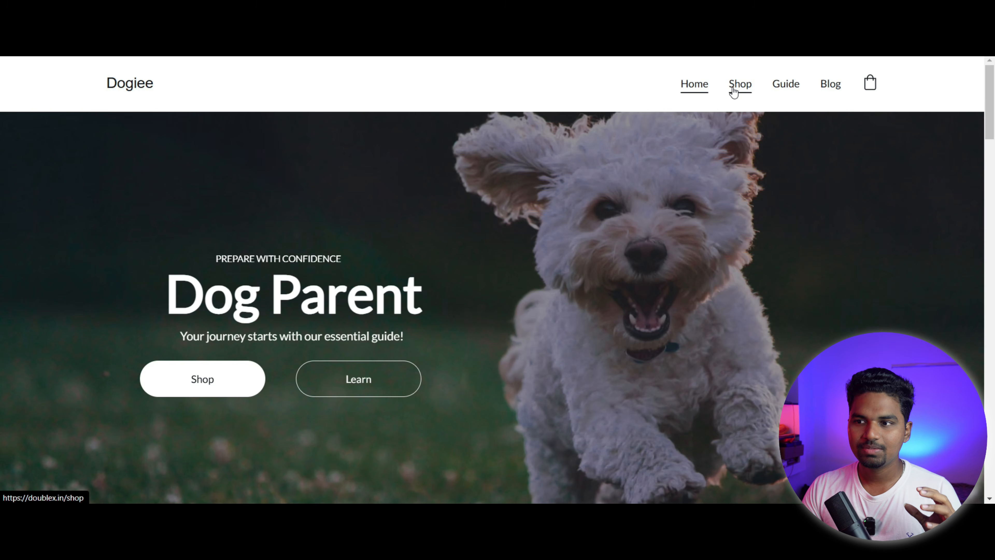
pyautogui.click(749, 88)
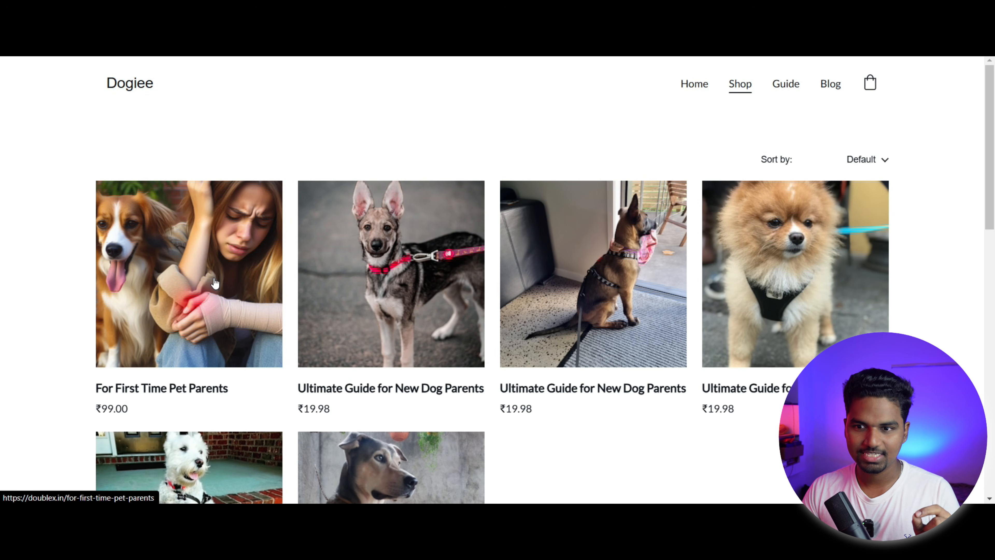
pyautogui.click(215, 282)
pyautogui.scroll(-3, 871, 268)
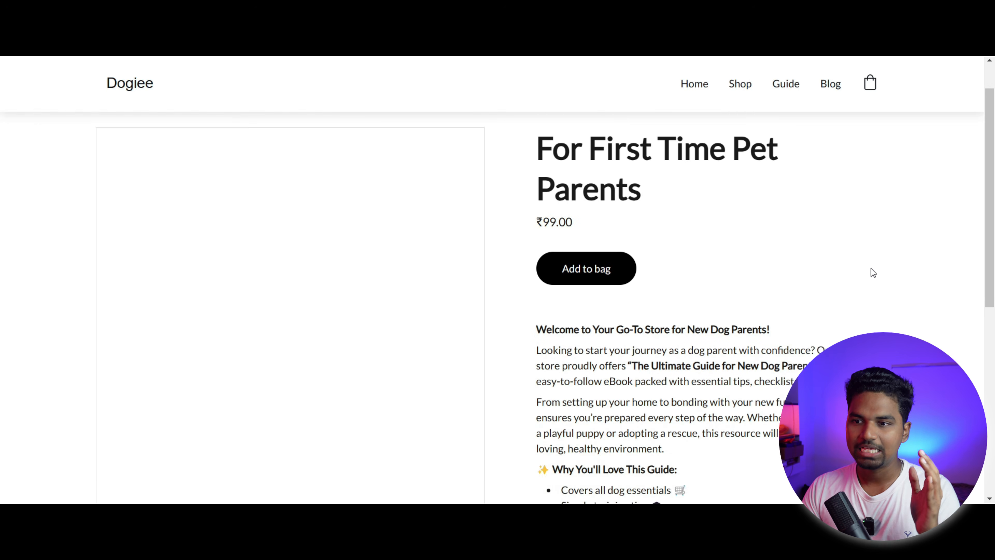
pyautogui.scroll(1, 520, 230)
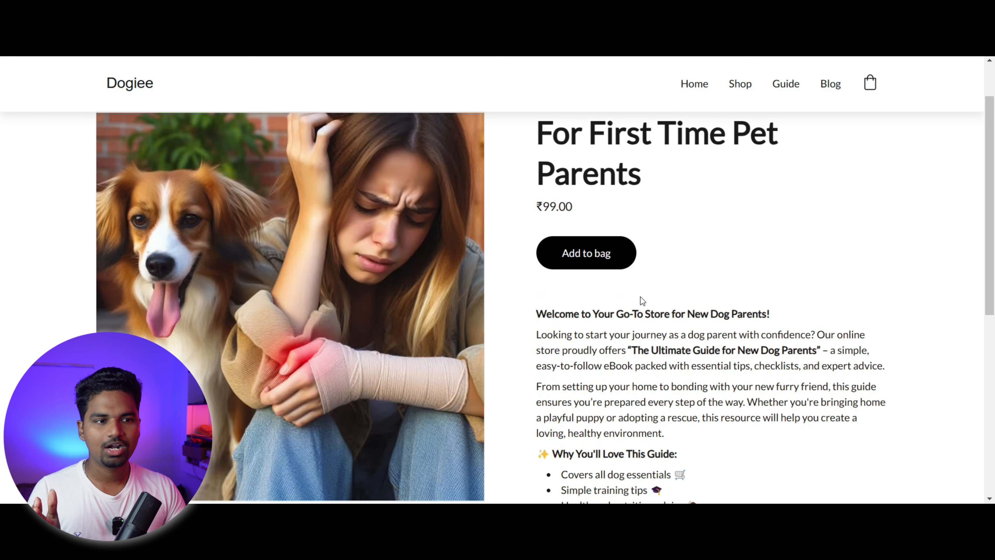
# Step: Add the "For First Time Pet Parents" product to the shopping bag and try to check out
pyautogui.scroll(-2, 667, 329)
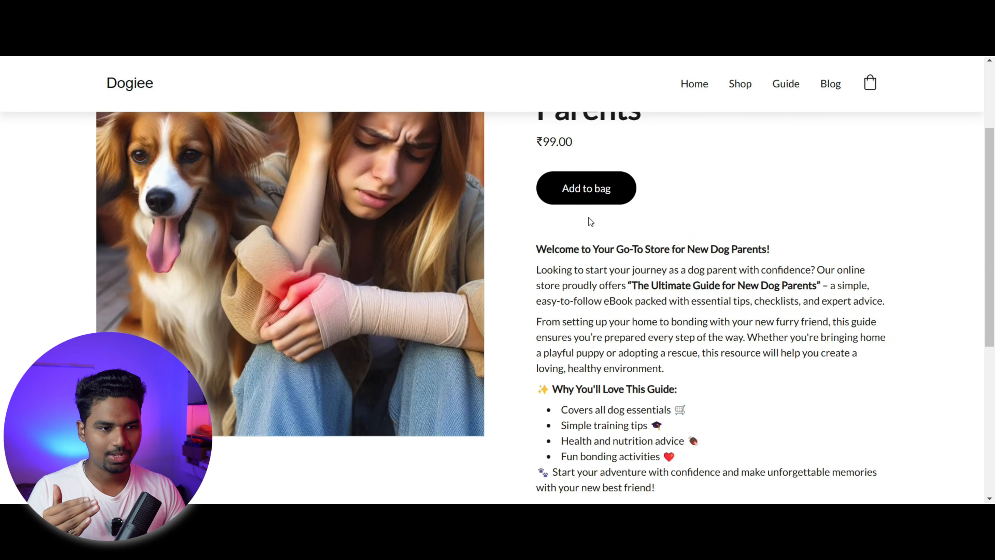
pyautogui.click(584, 195)
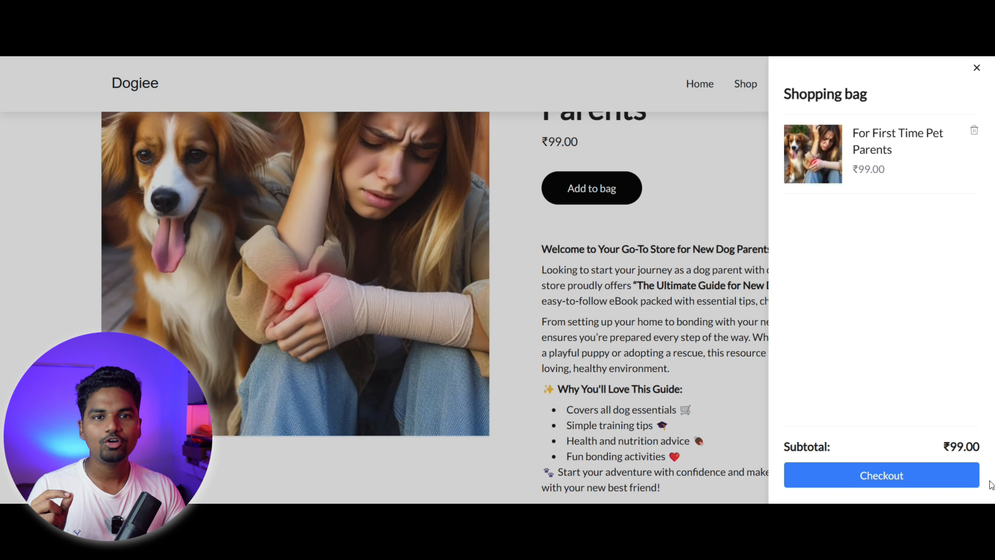
pyautogui.click(914, 475)
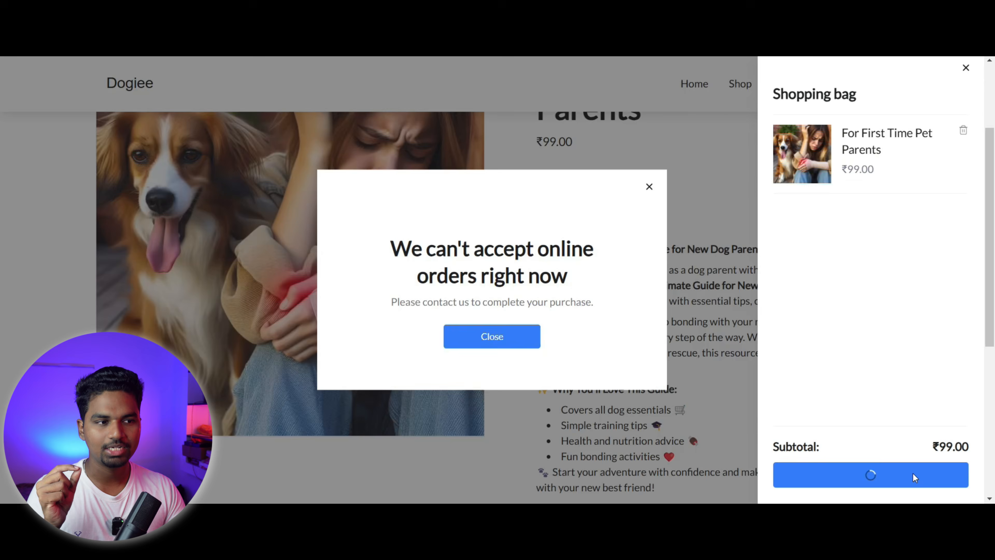